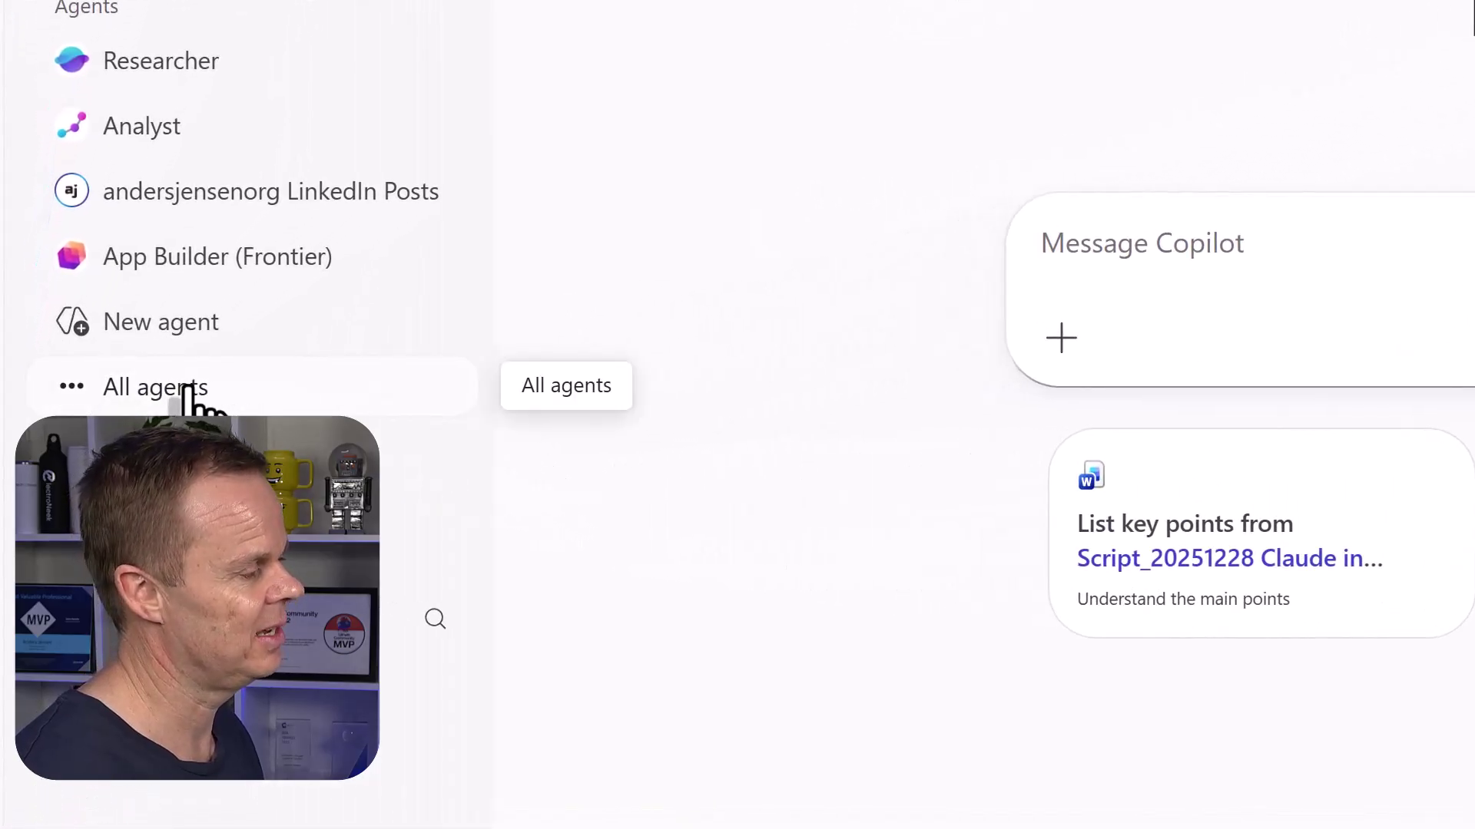
Step: Search all agents for 'claude' and open the Copilot with Claude agent's details
click(186, 390)
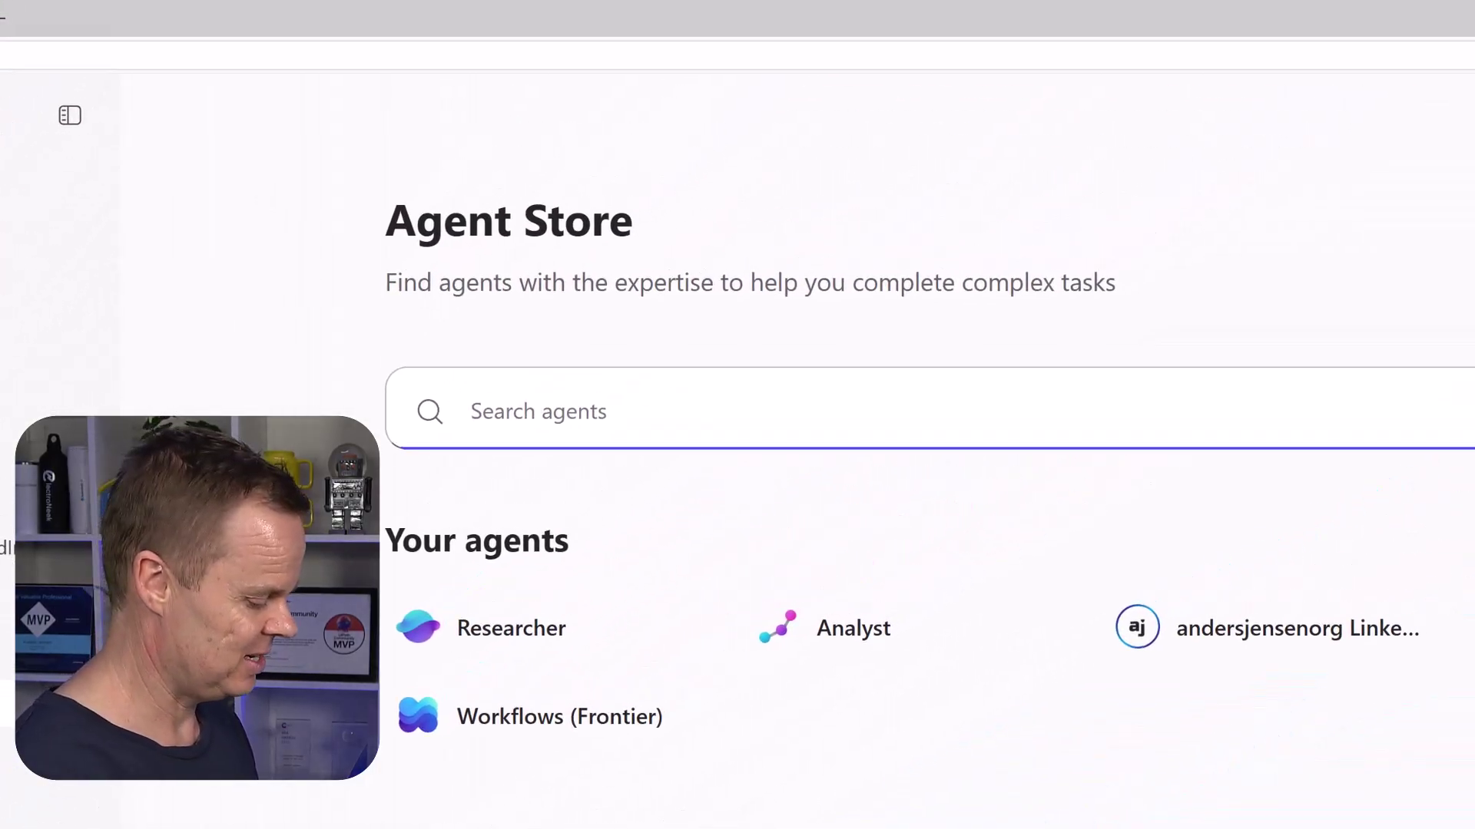
text(claude)
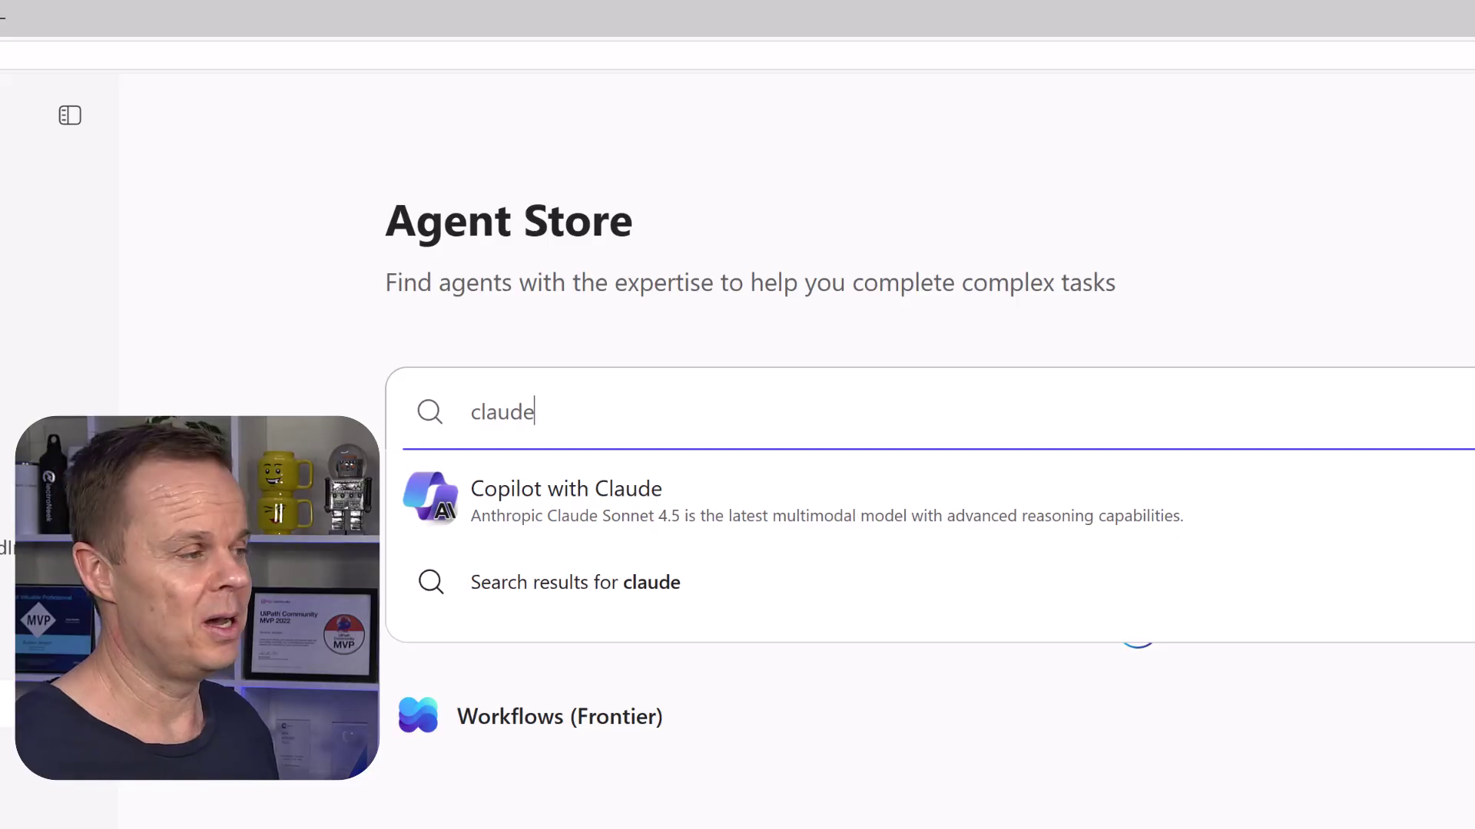
click(454, 526)
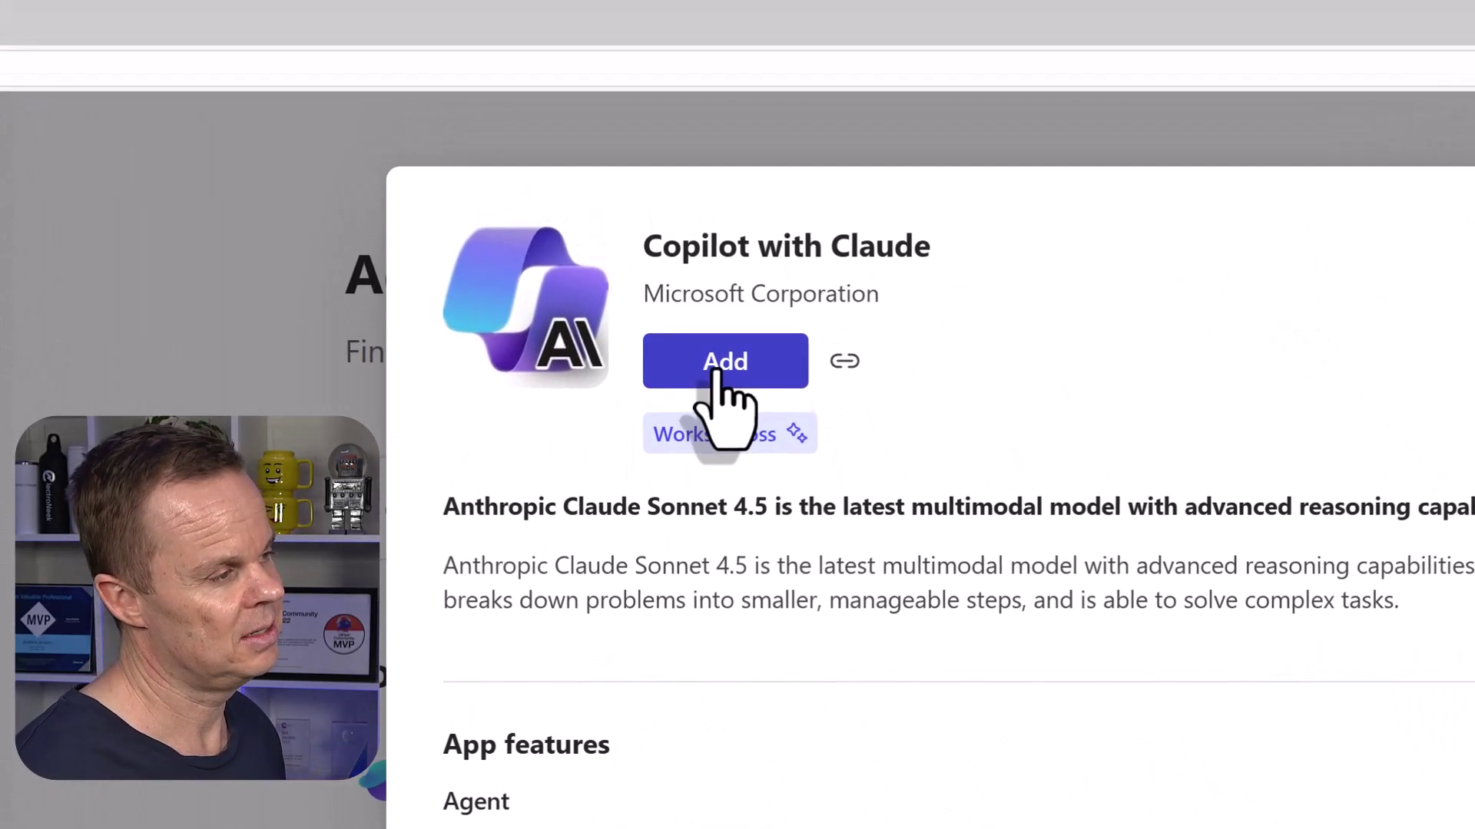
Step: Add the Copilot with Claude agent and wait for its chat page to load
click(695, 224)
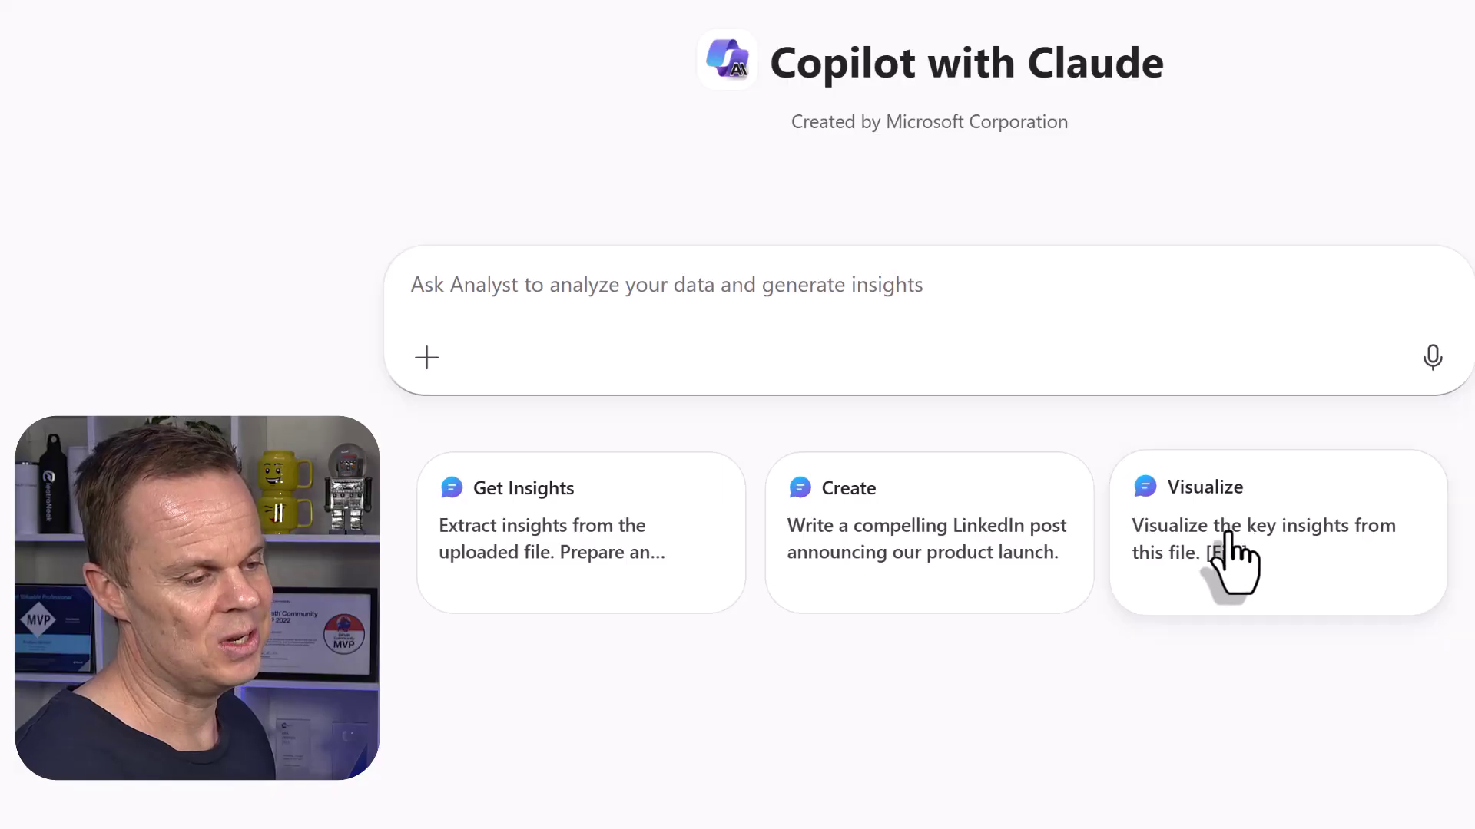
Step: Use the Visualize suggestion as the prompt, deleting its [File] placeholder
click(1237, 547)
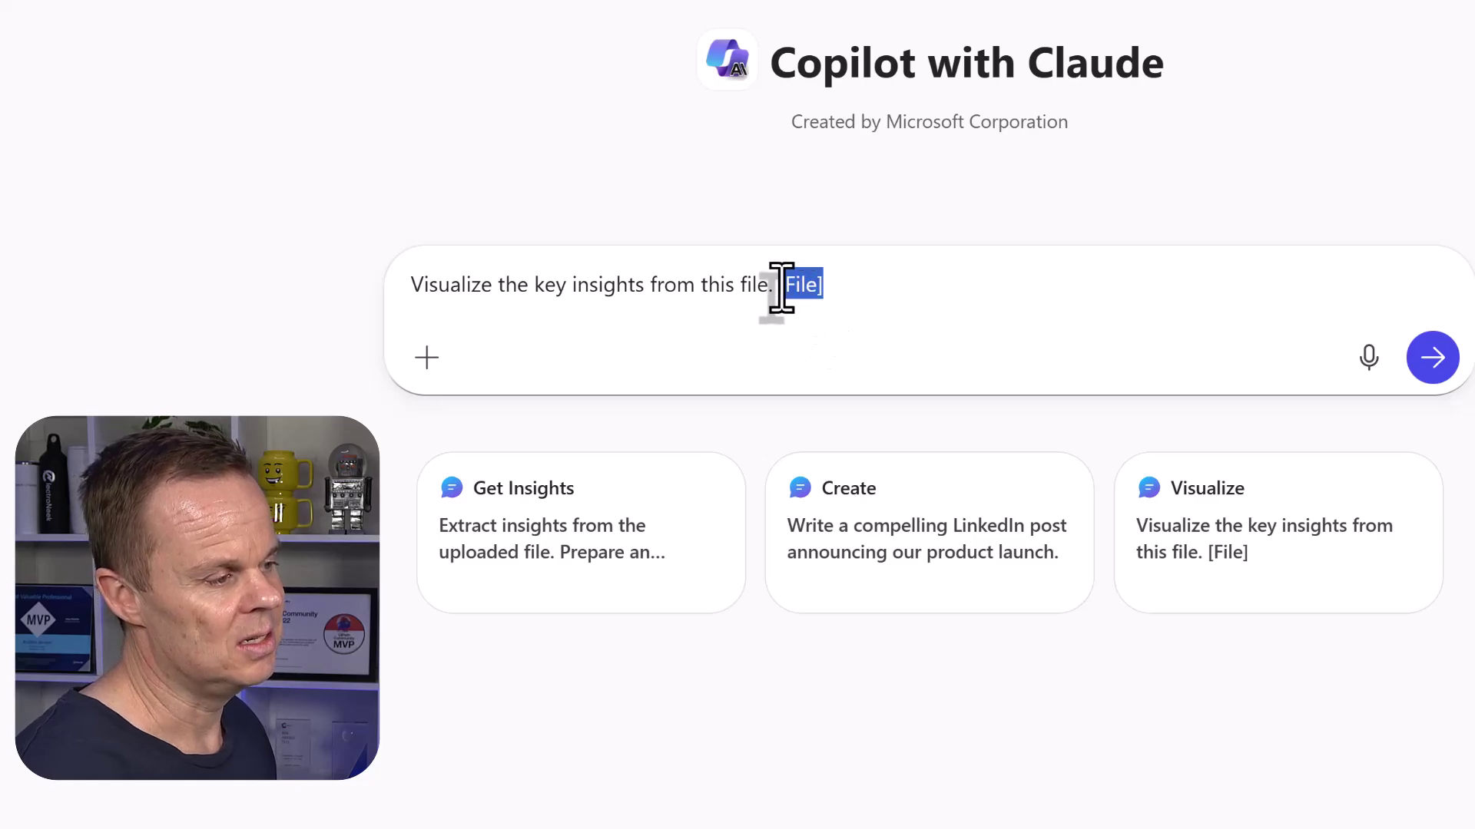
key(BackSpace)
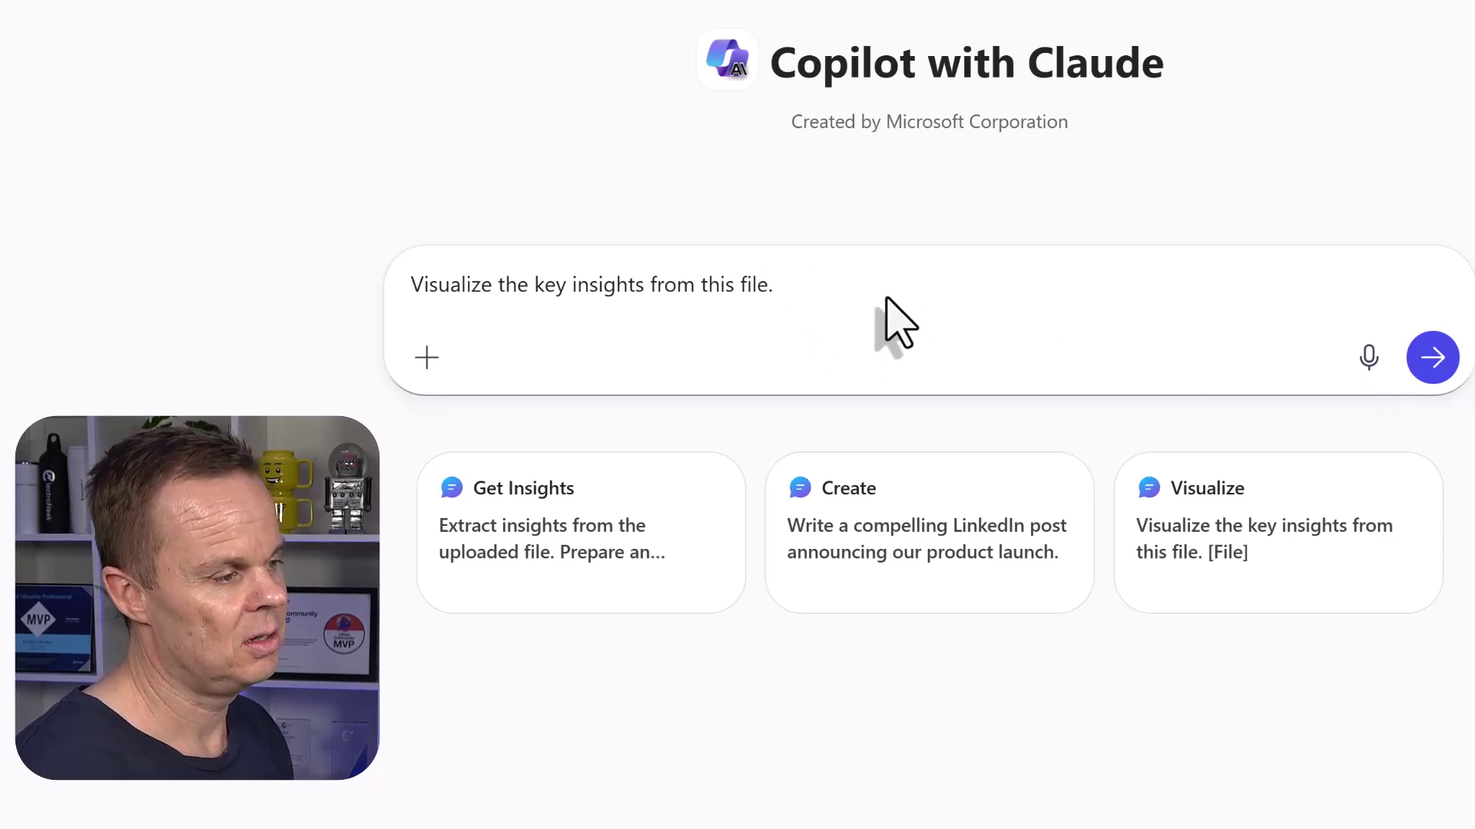
Step: Attach 'Project Orion - Issue Log.xlsx' from Teaching - Demo Files > Copilot 365 - Lesson Files > Chat (Work)
click(426, 357)
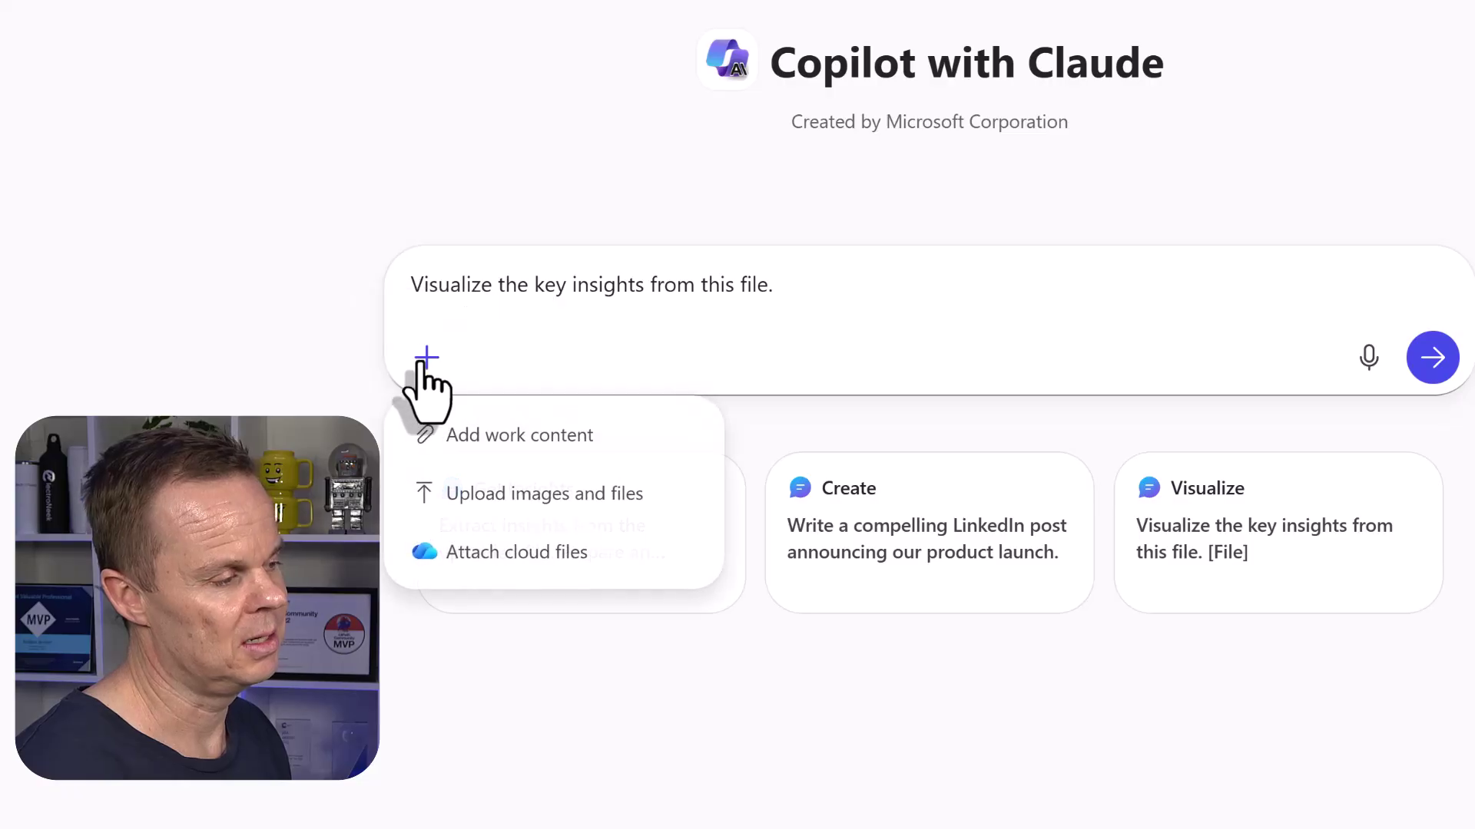
click(476, 568)
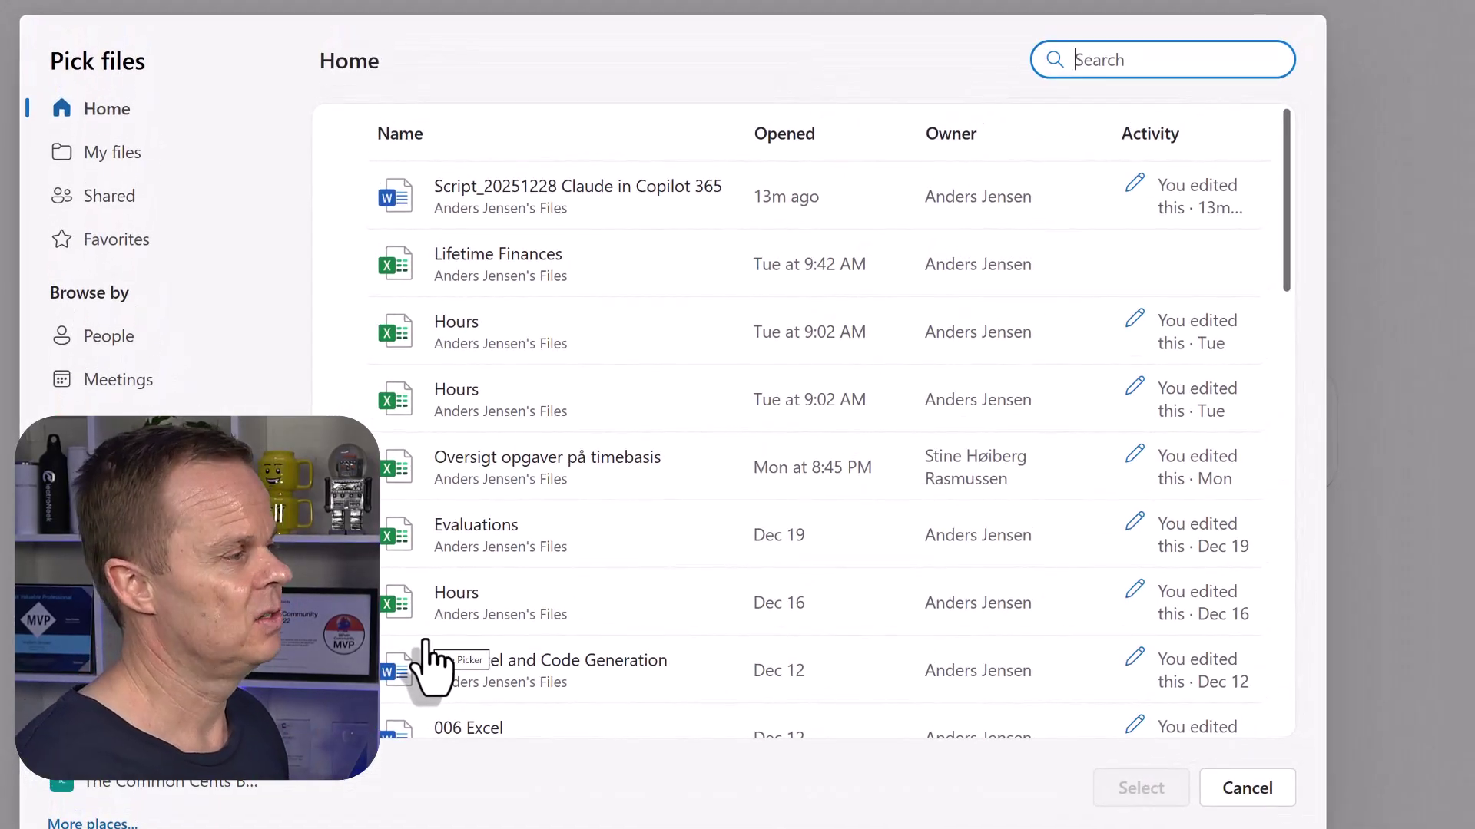
click(115, 162)
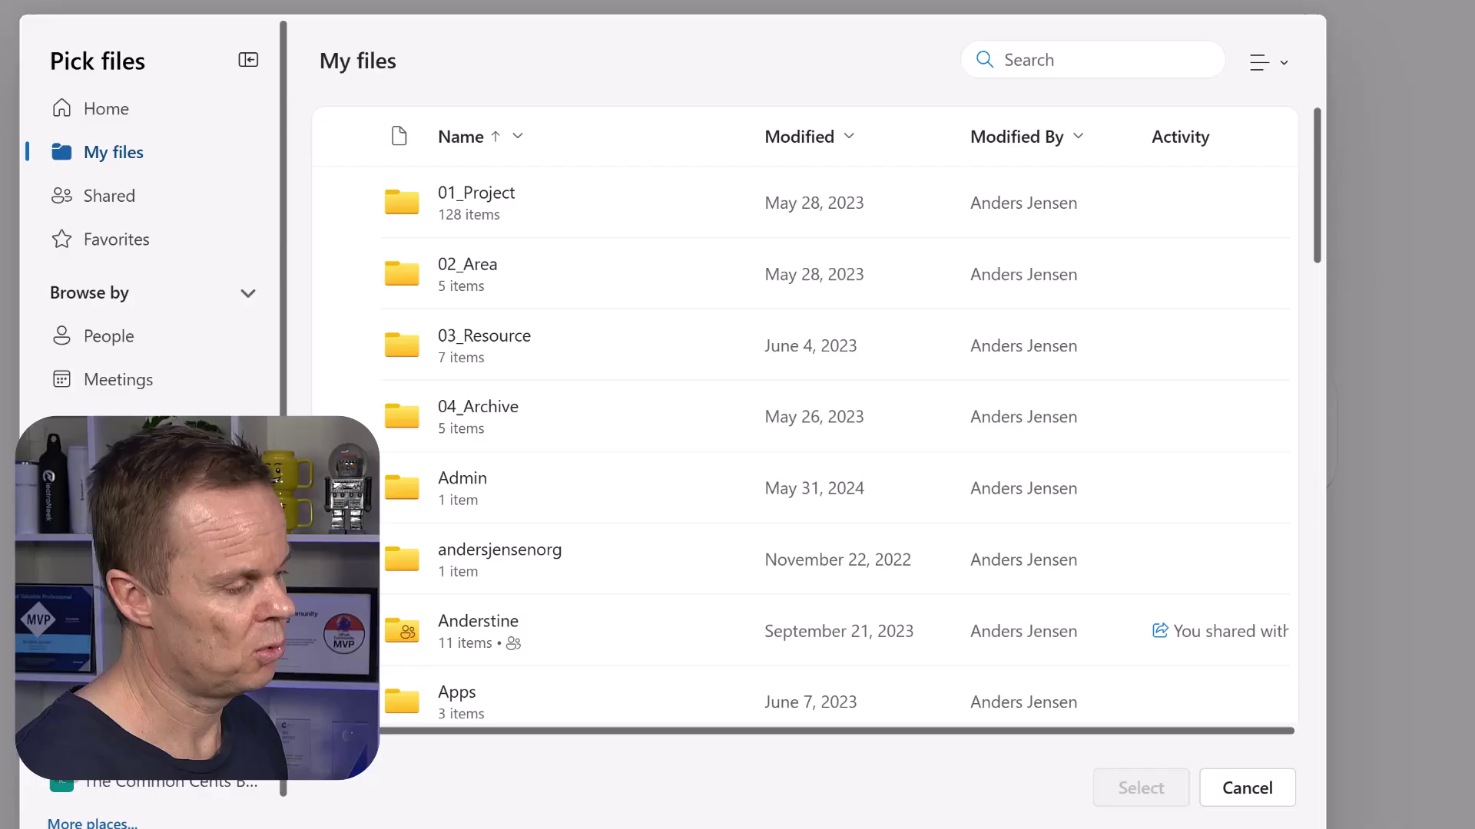
scroll(773, 487, down, 10)
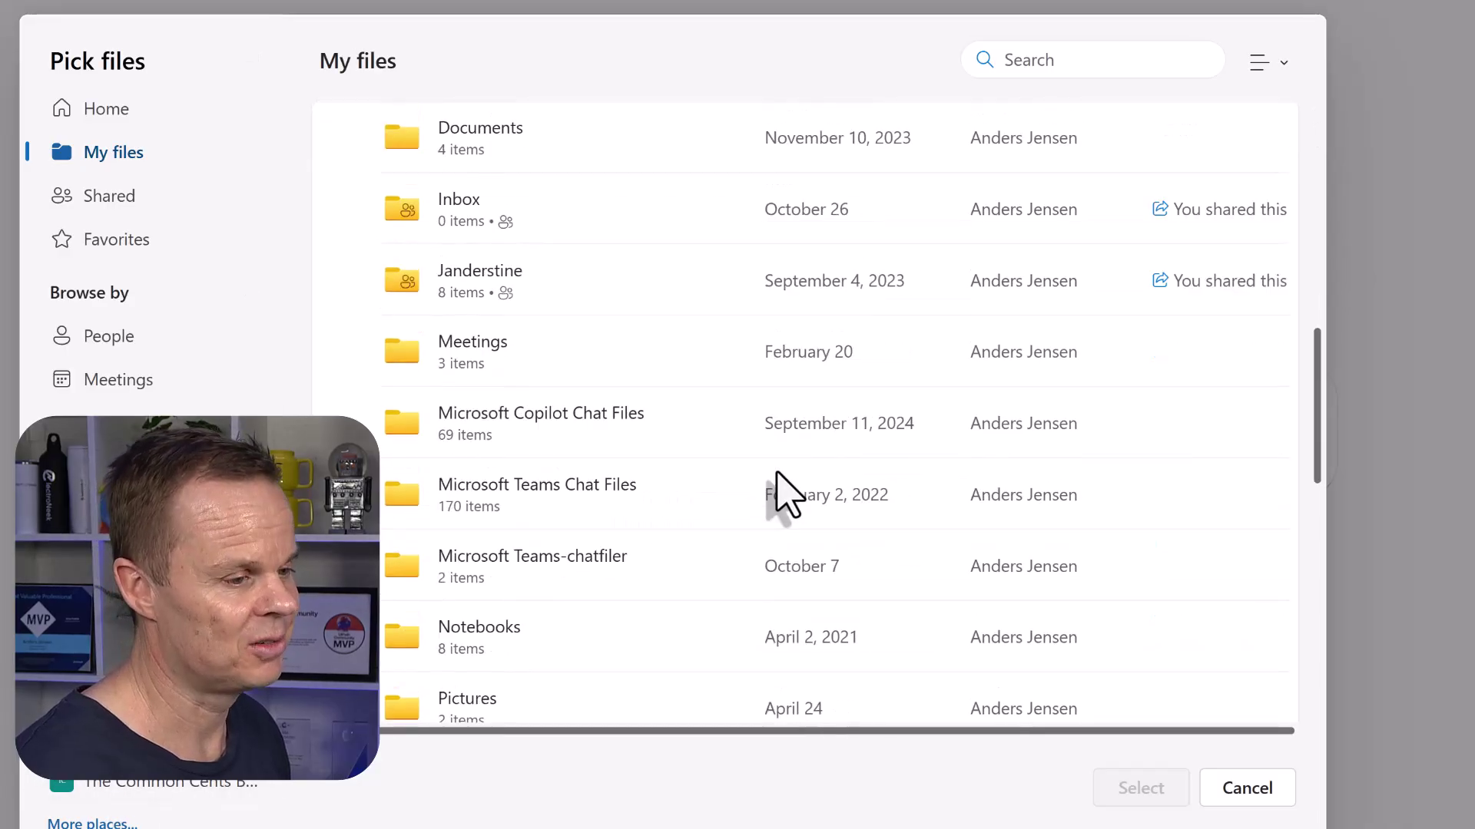
scroll(773, 487, down, 10)
click(543, 203)
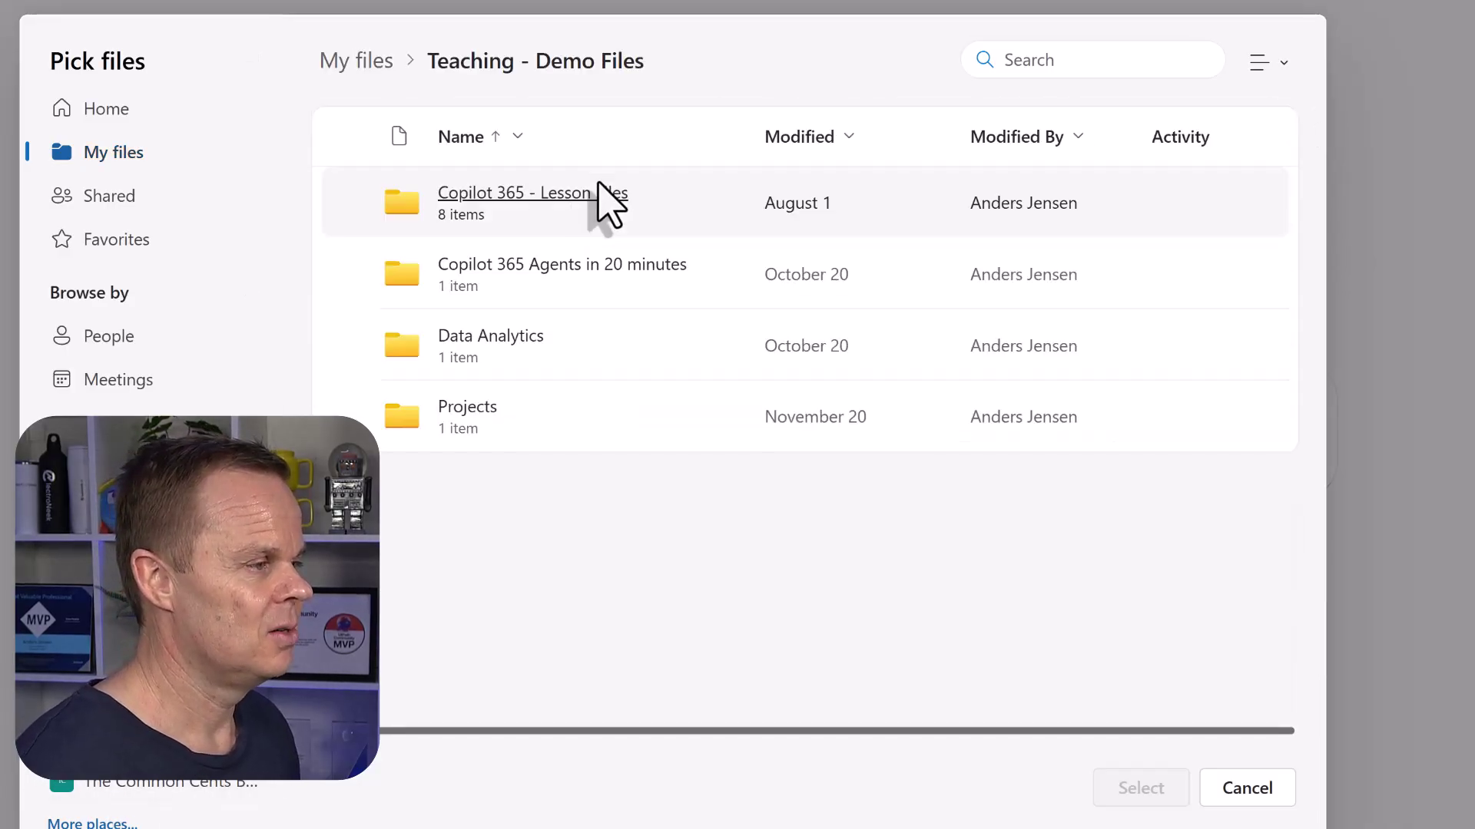
click(576, 206)
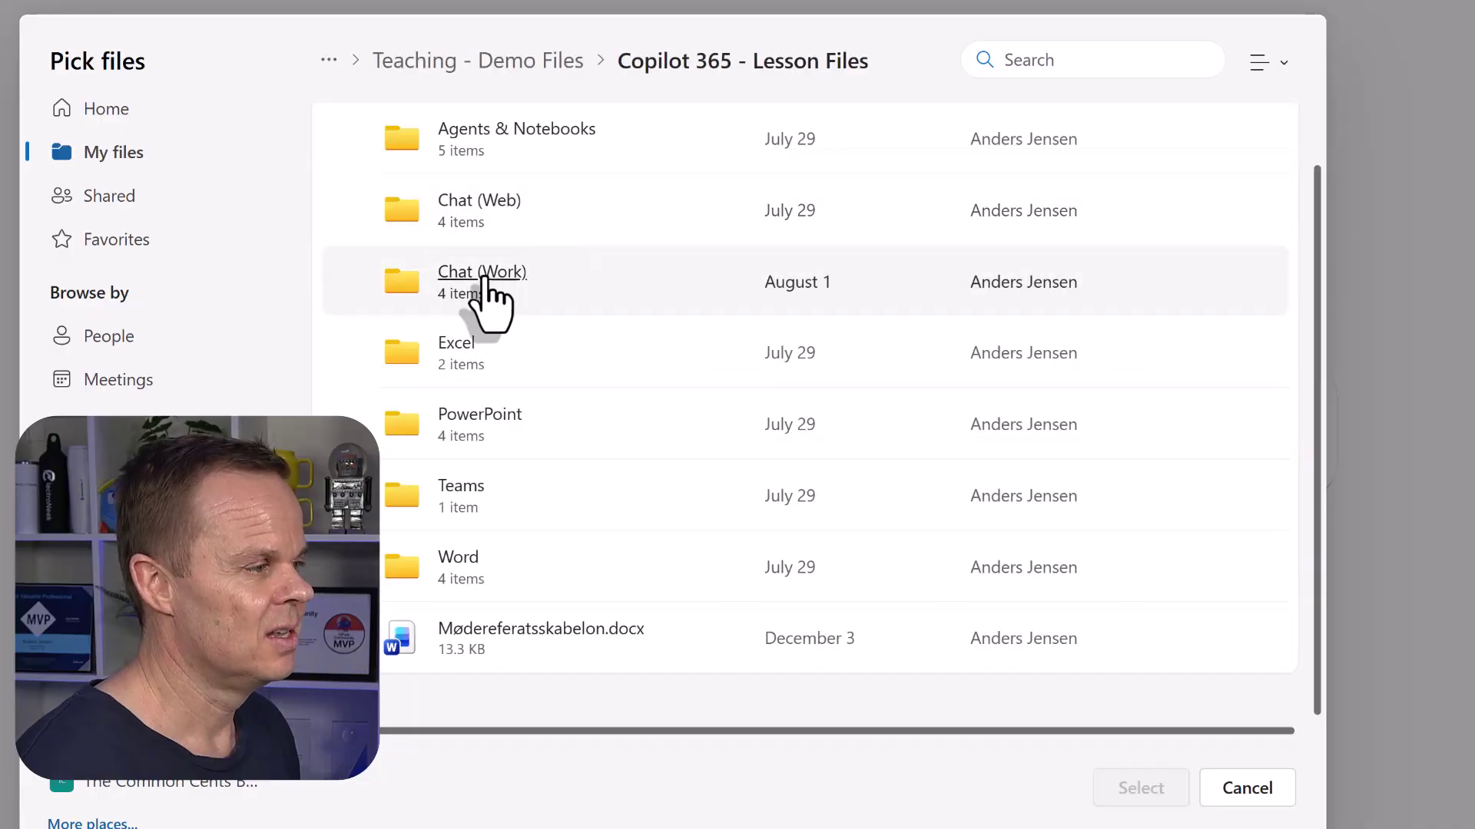
click(486, 275)
click(492, 224)
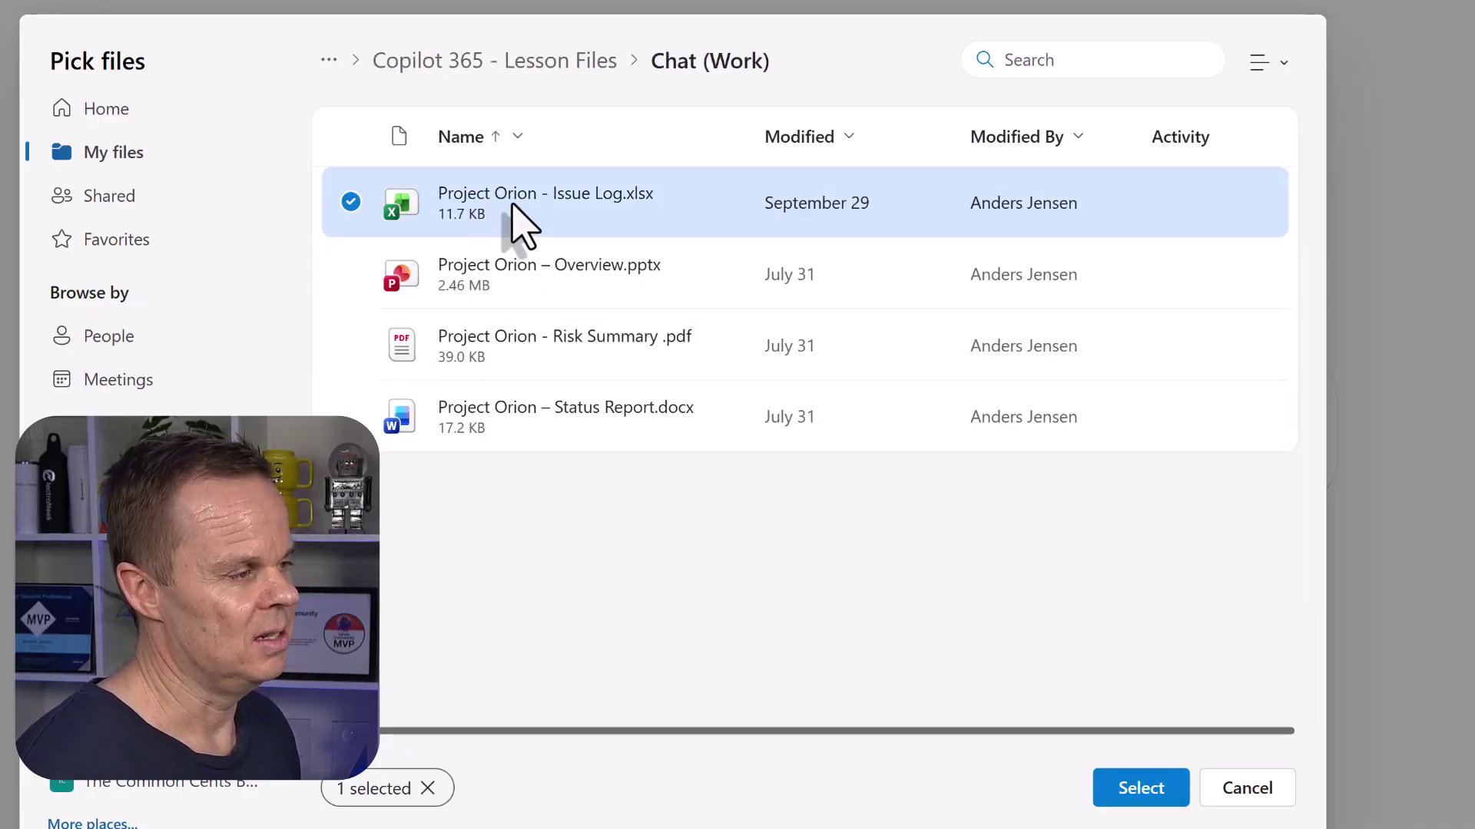
click(1127, 799)
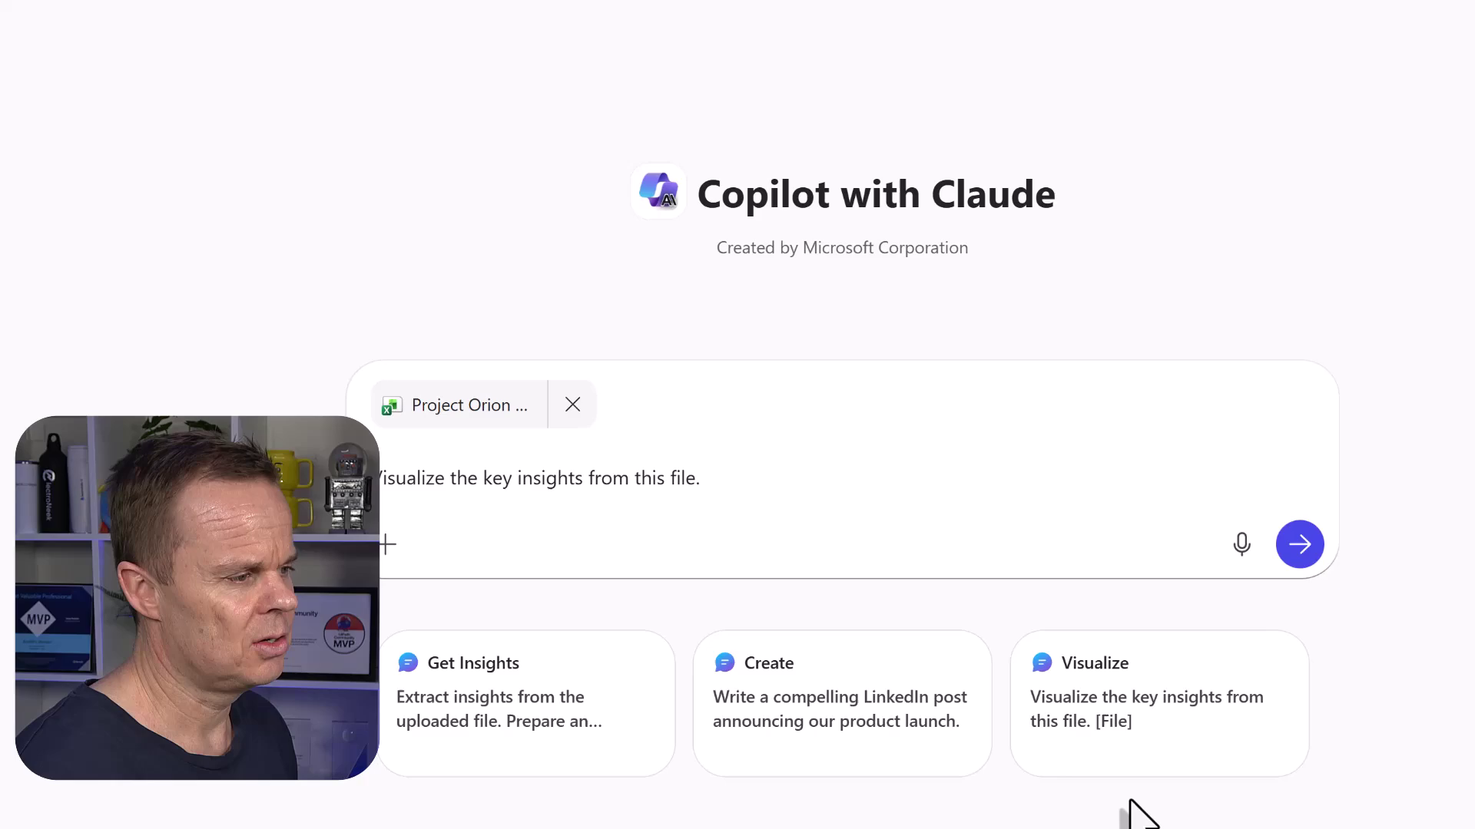
Step: Send the visualize-insights prompt to Claude and wait for the full analysis
click(1379, 430)
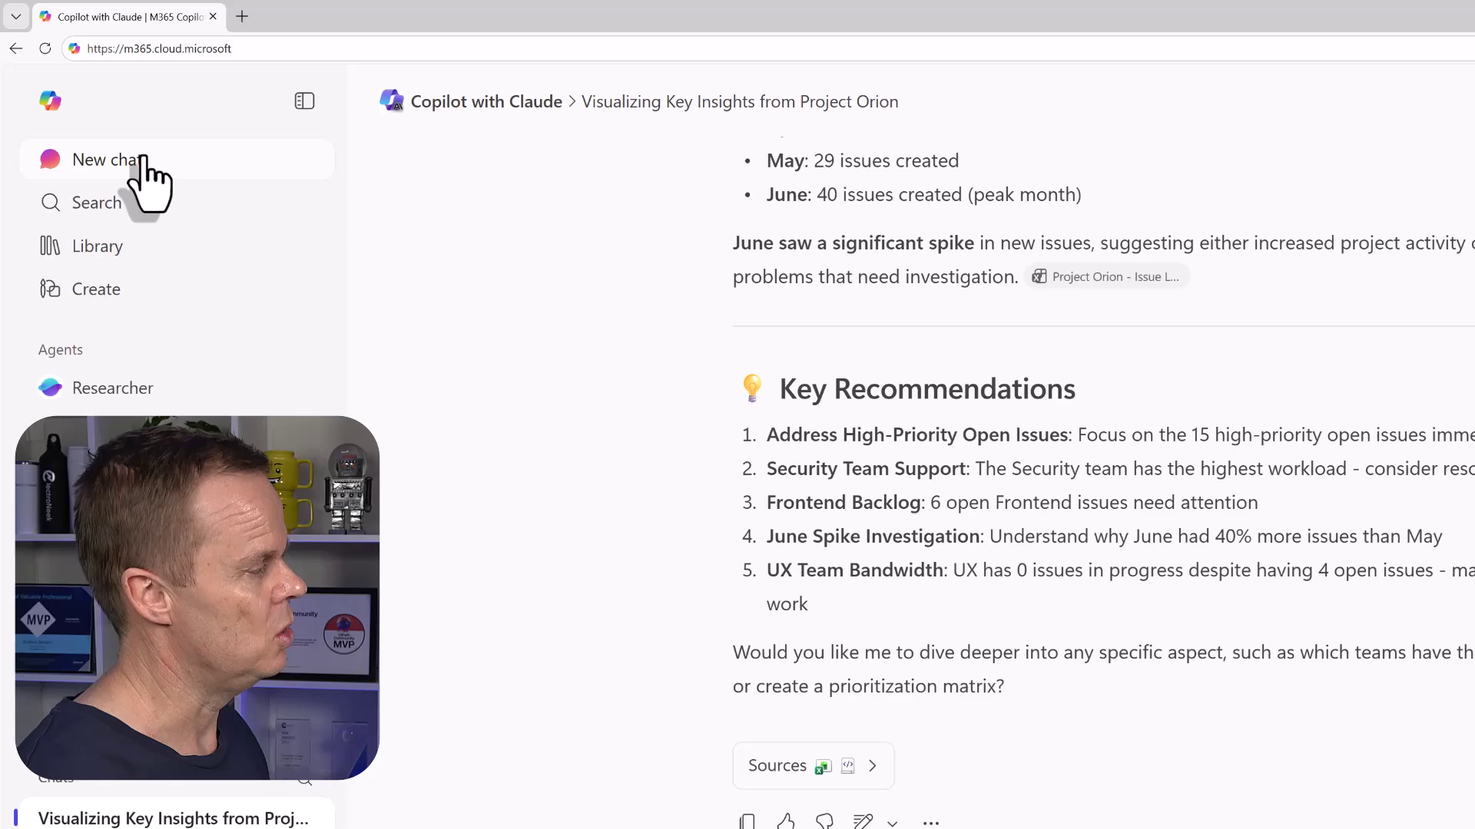
Step: Start a new chat and @-mention Copilot with Claude as the agent
click(141, 163)
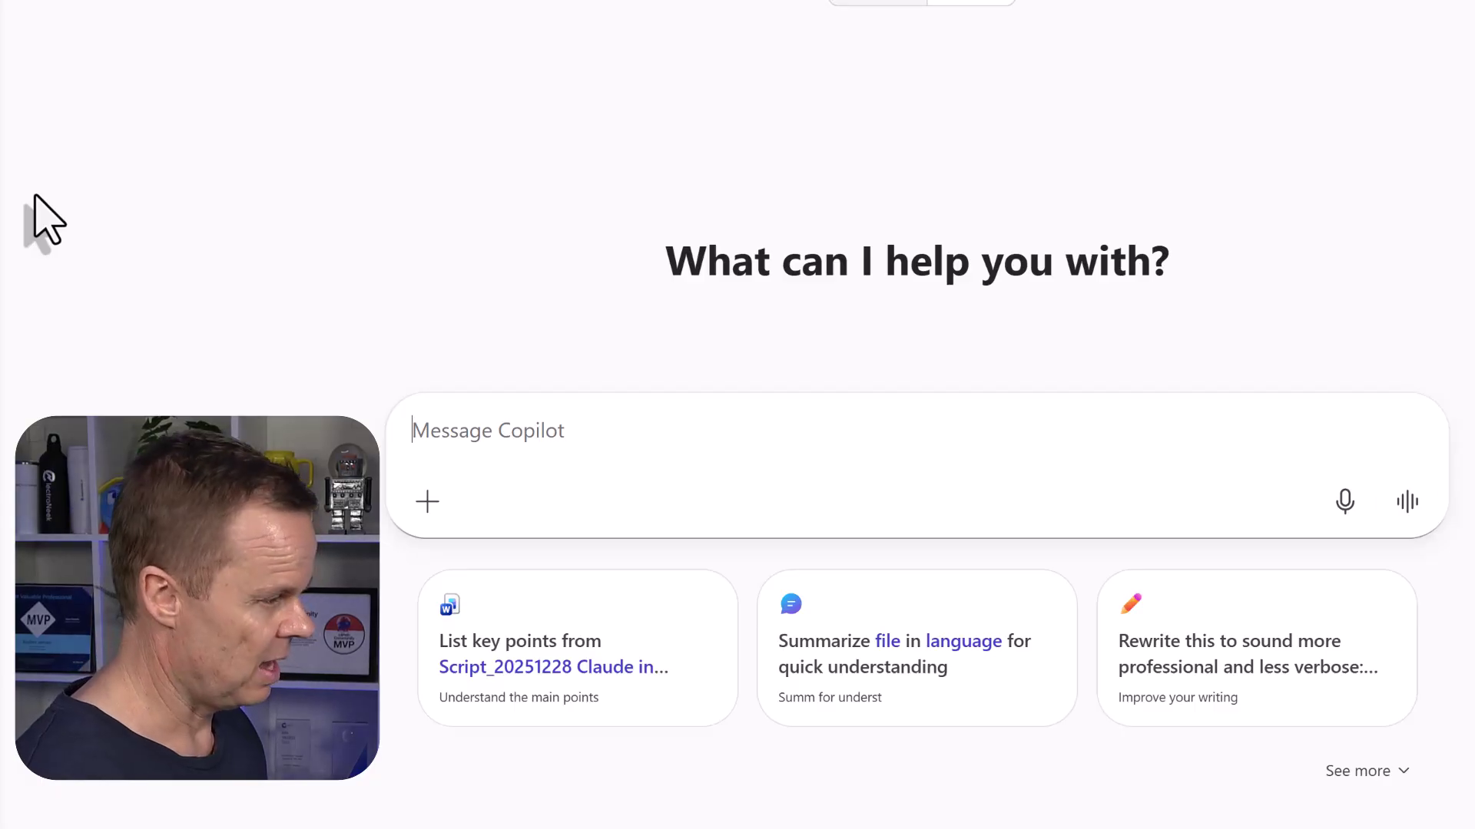
text(@)
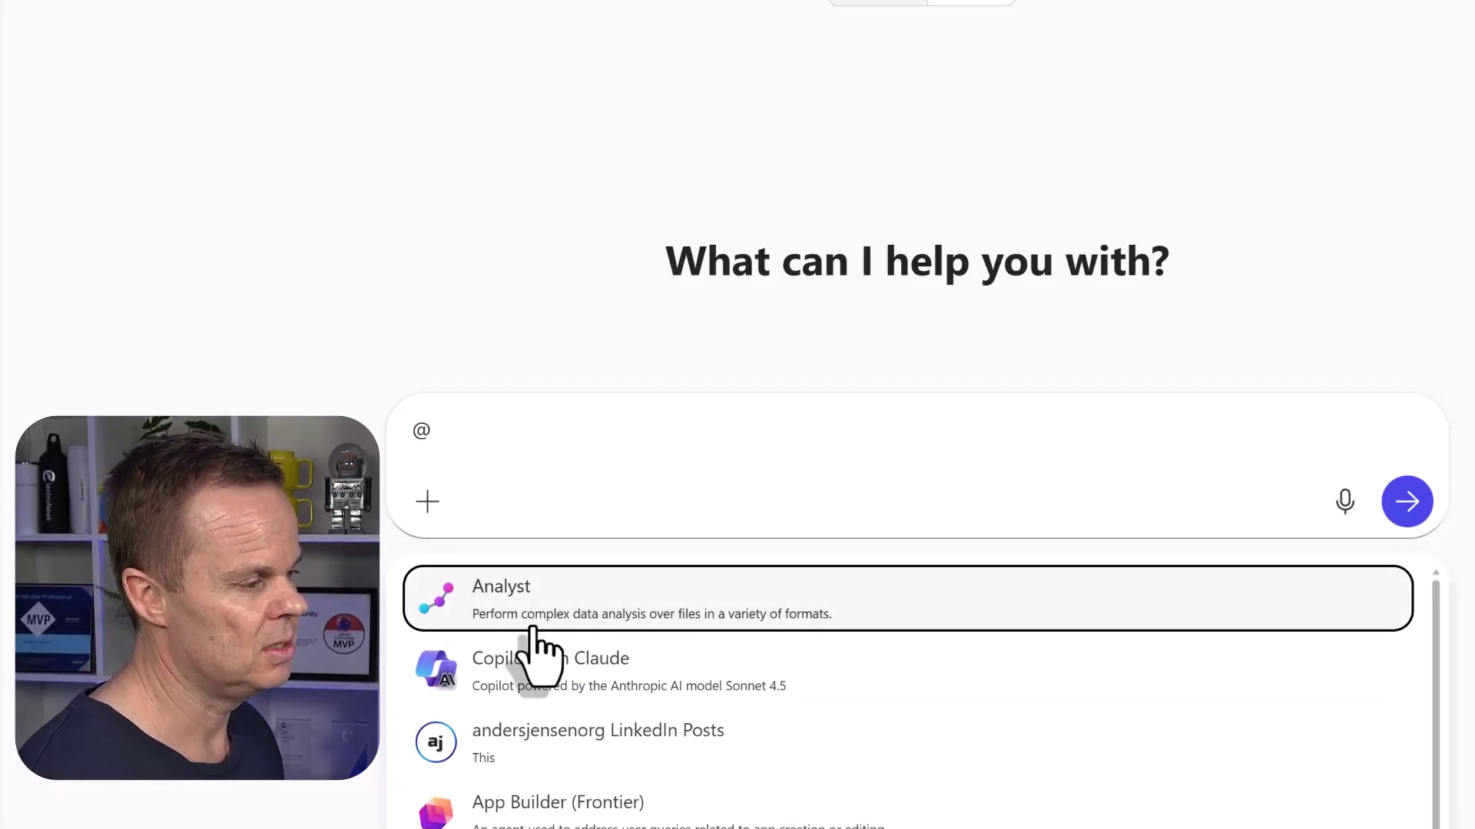
click(573, 675)
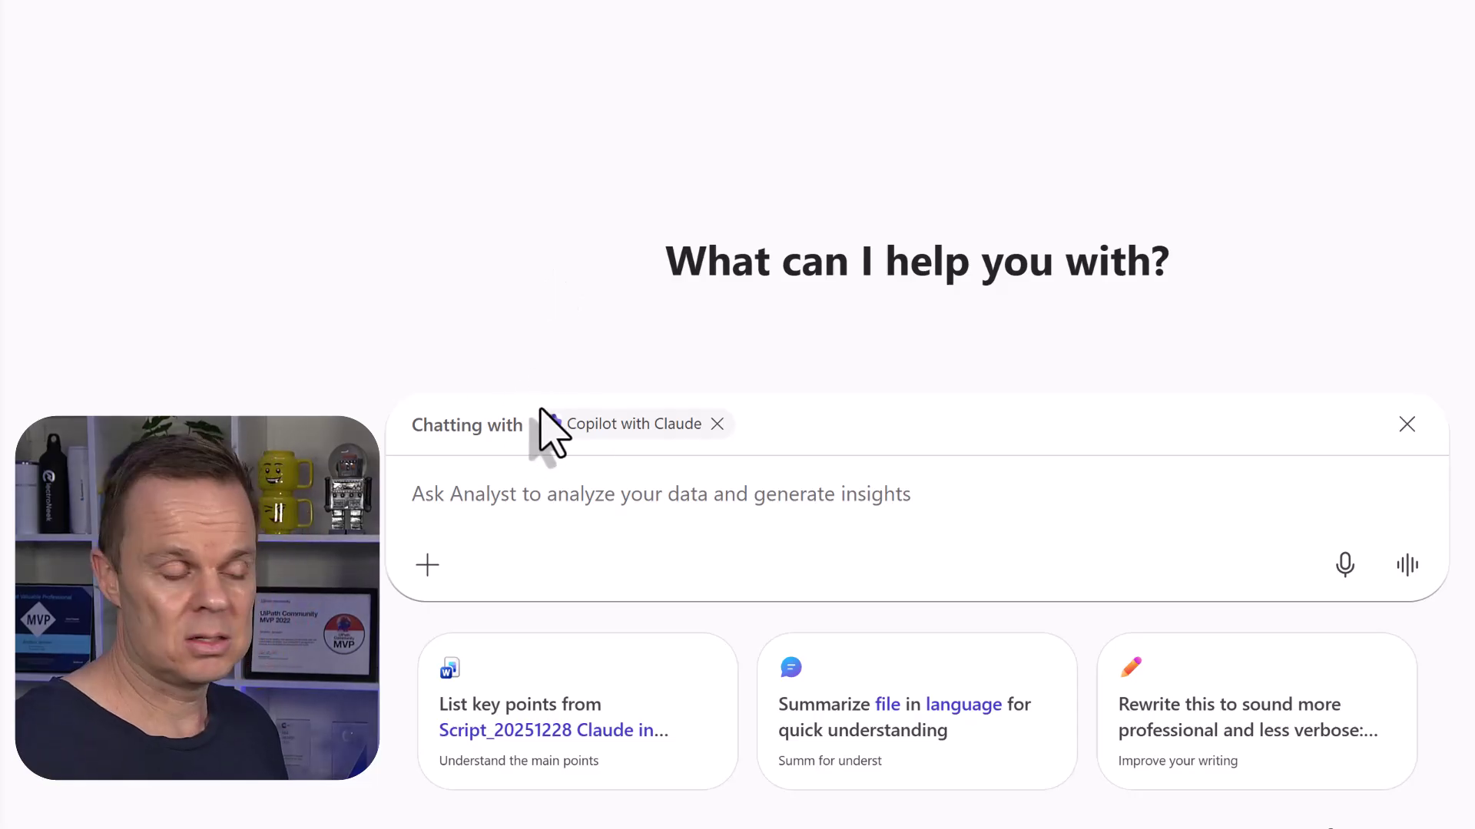
Step: Attach 'DSV Annual Report 2024.pdf' from My files in cloud storage
click(427, 566)
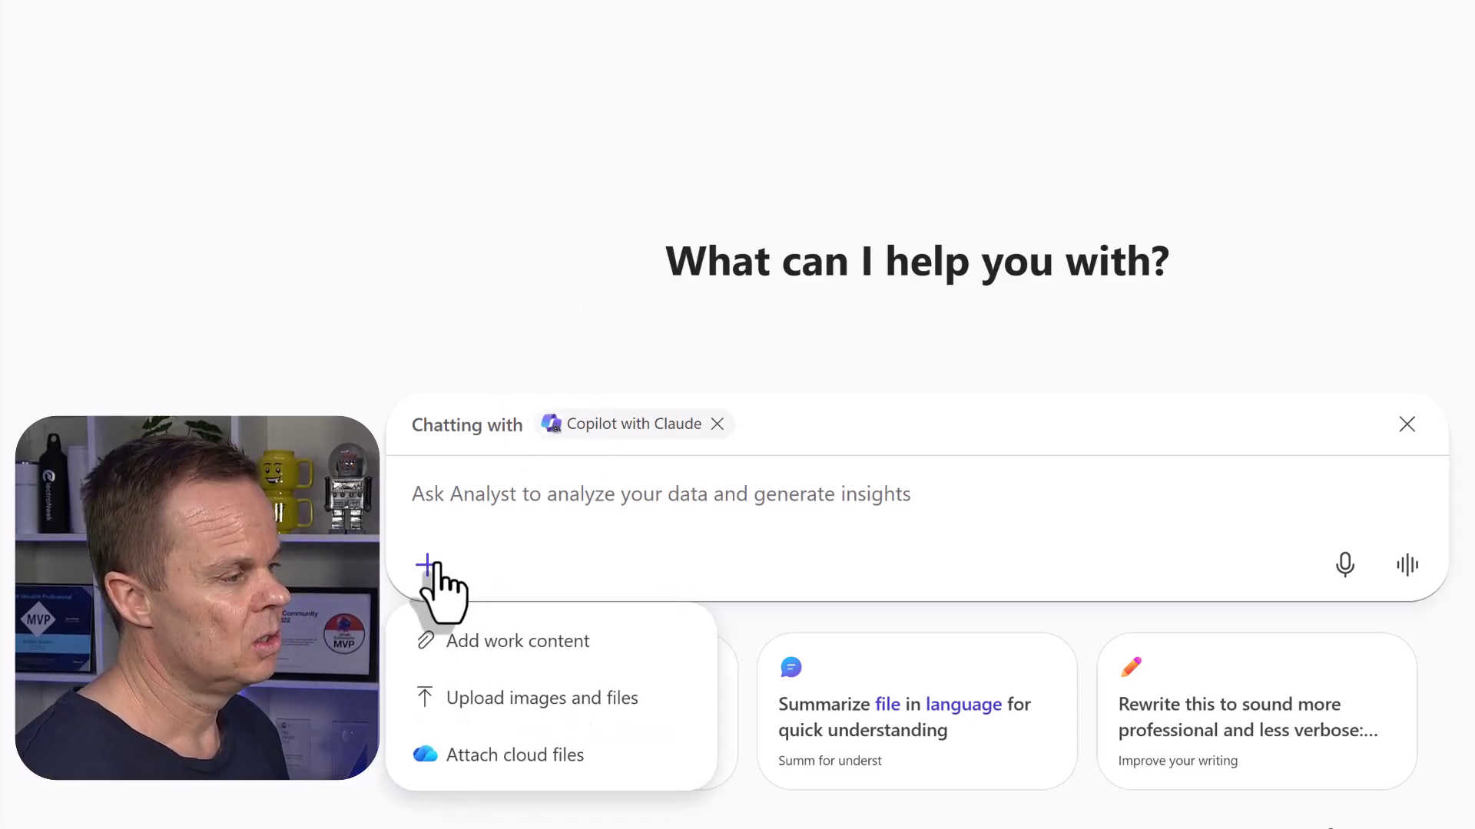
click(499, 755)
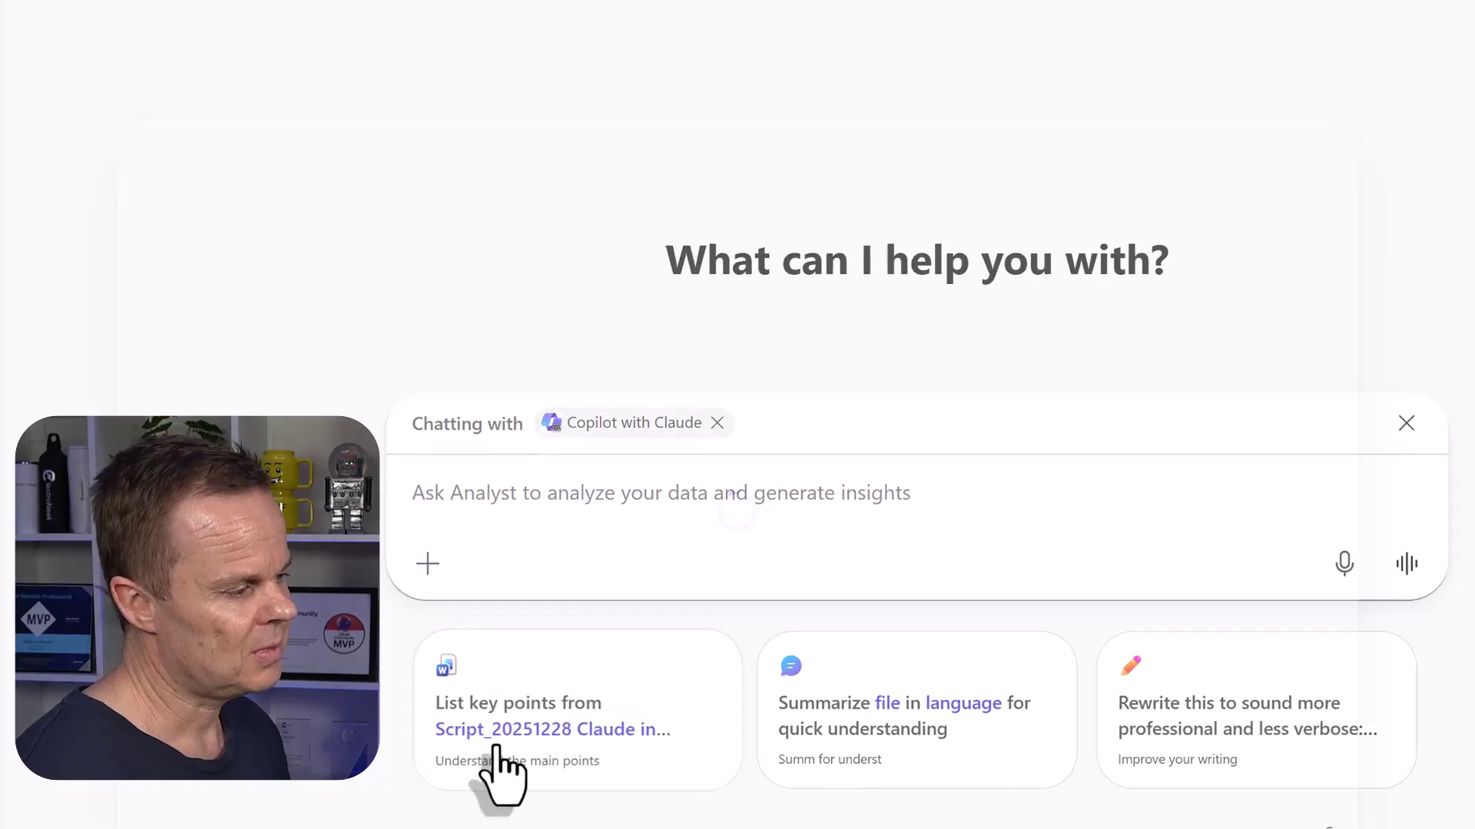
click(178, 181)
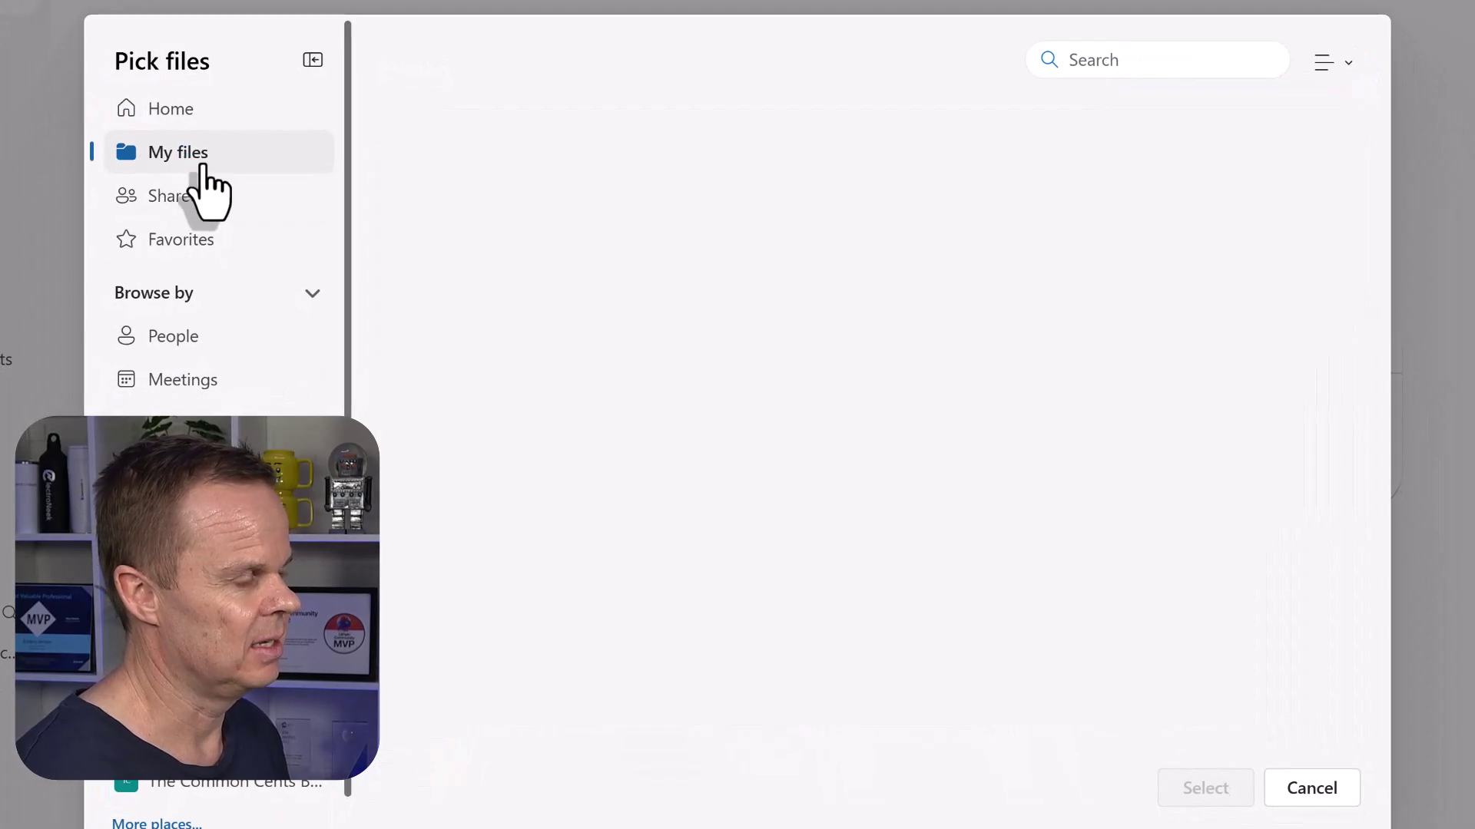
scroll(825, 552, down, 5)
scroll(826, 553, down, 5)
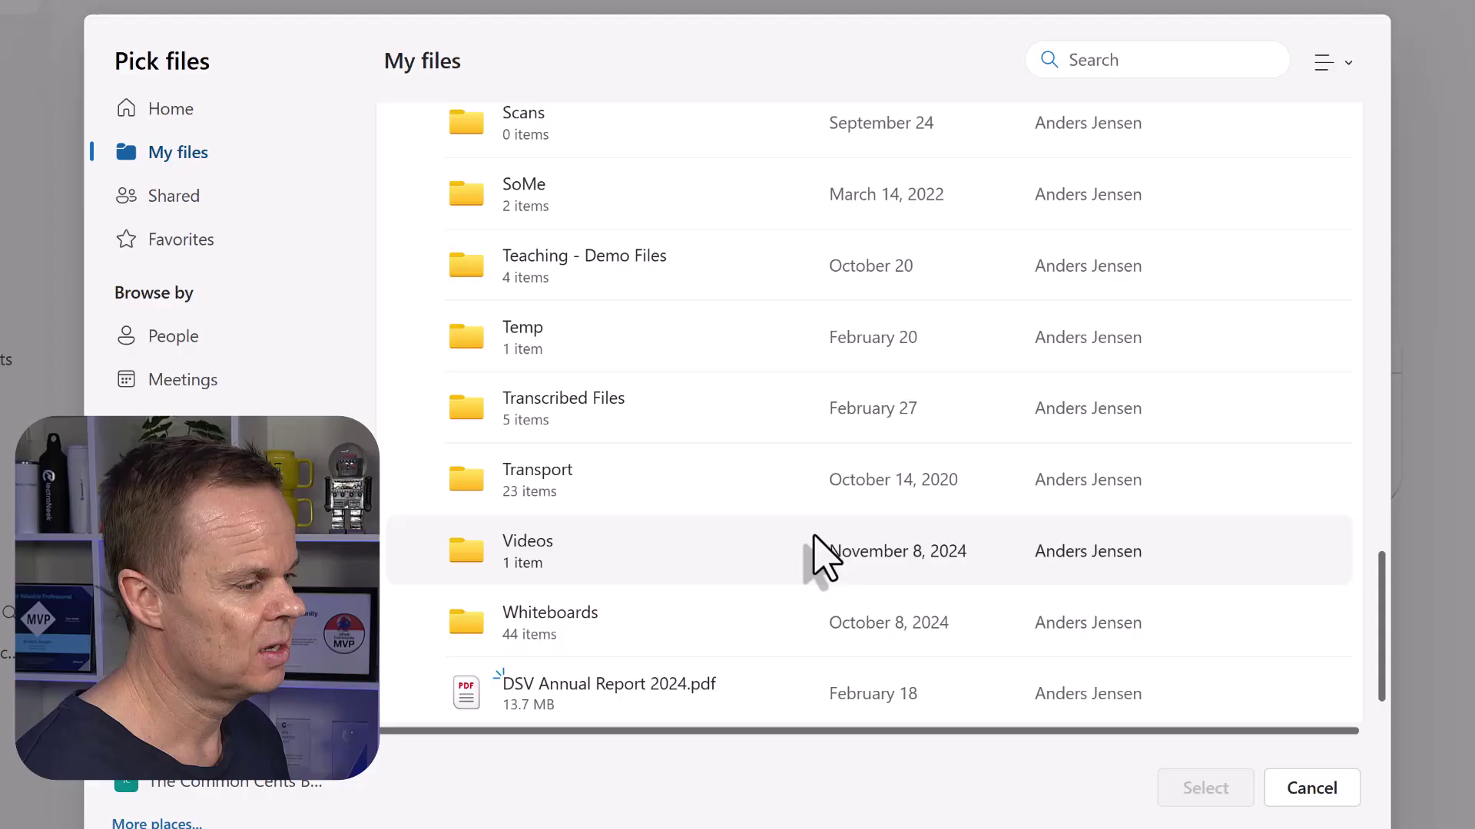
scroll(821, 557, down, 1)
click(656, 637)
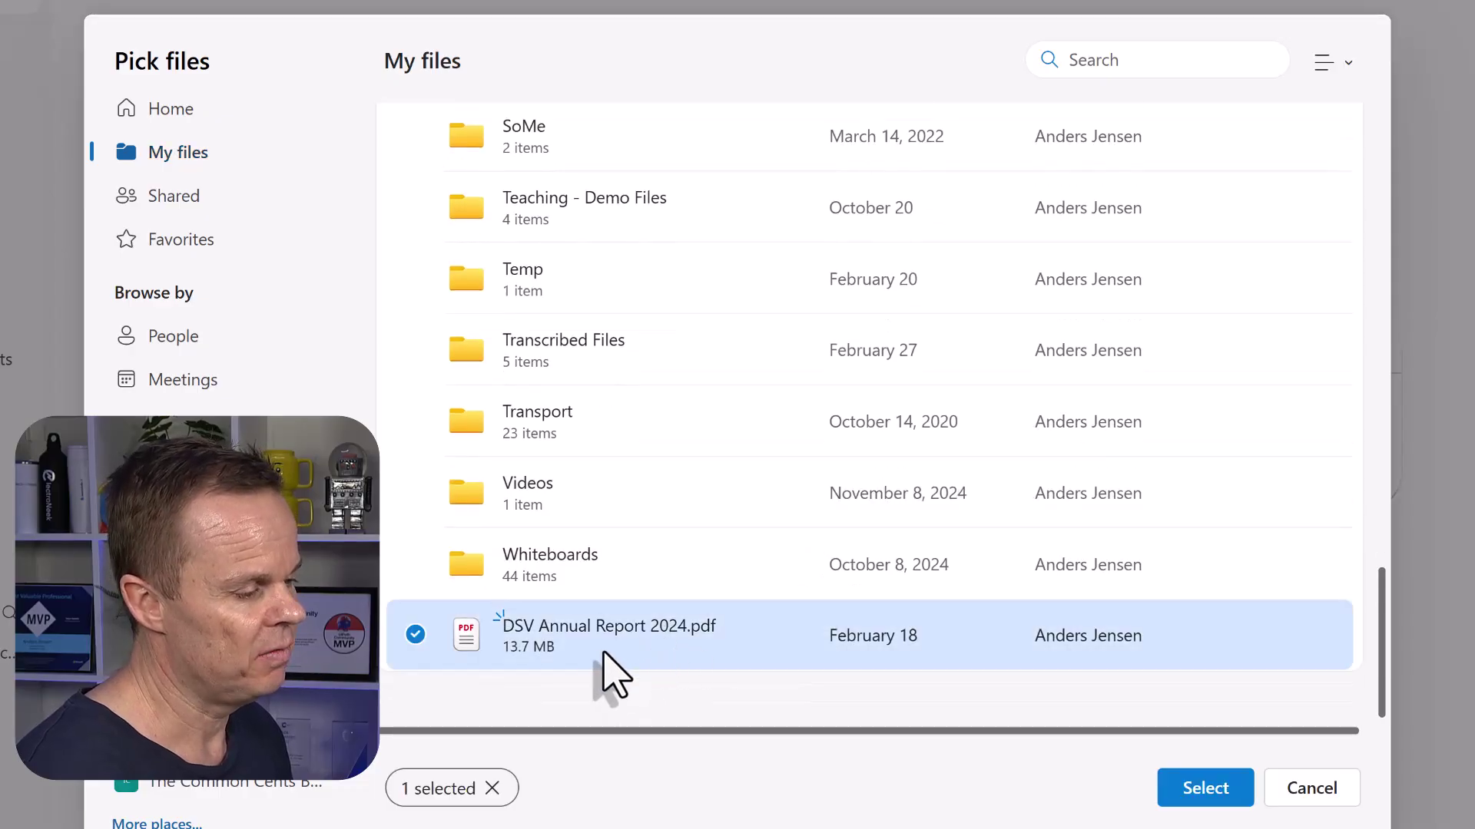
click(1210, 790)
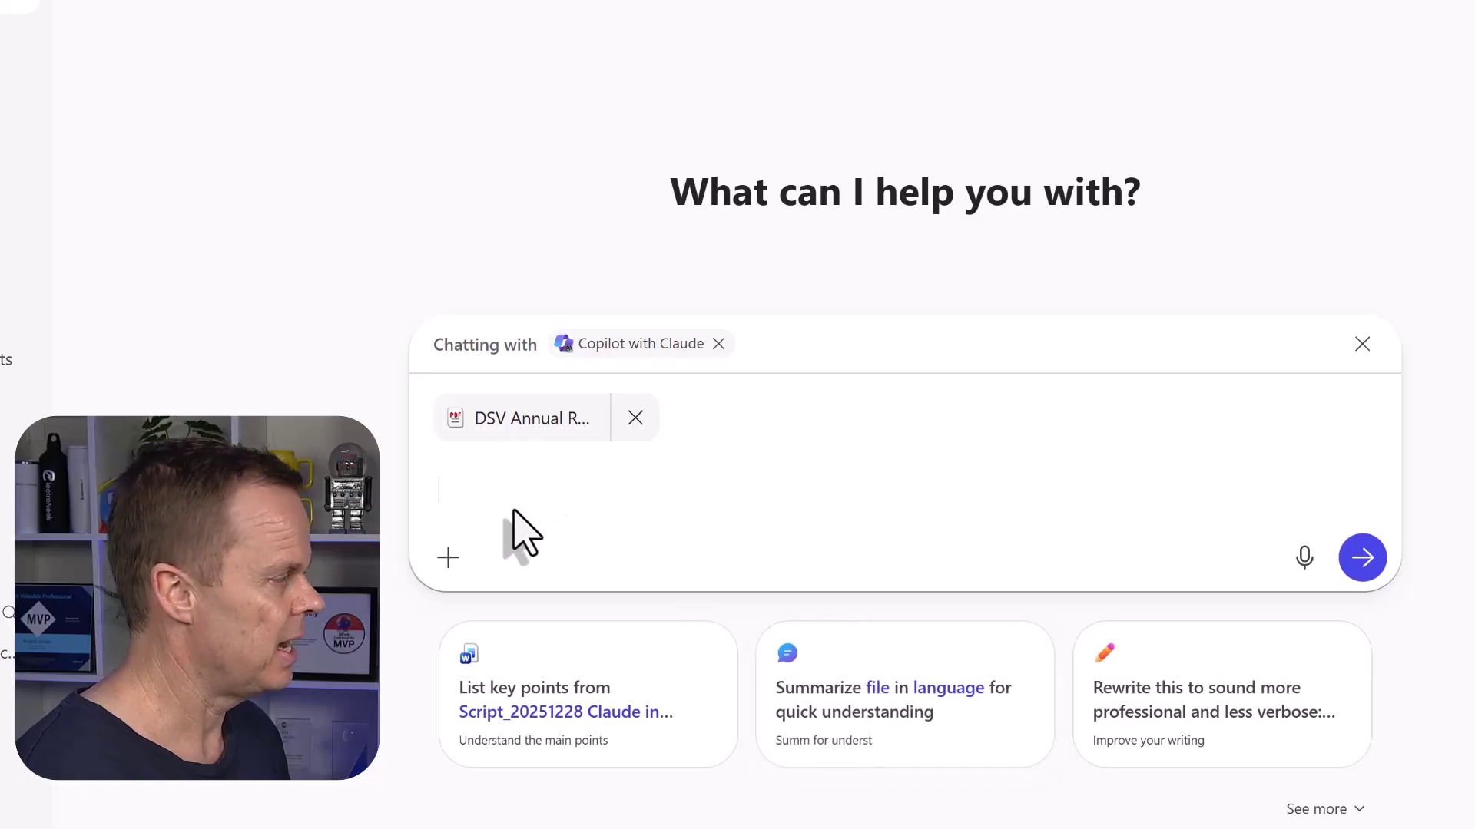
Step: Ask Claude for an executive summary with visualizations from the attached DSV report
text(Create an )
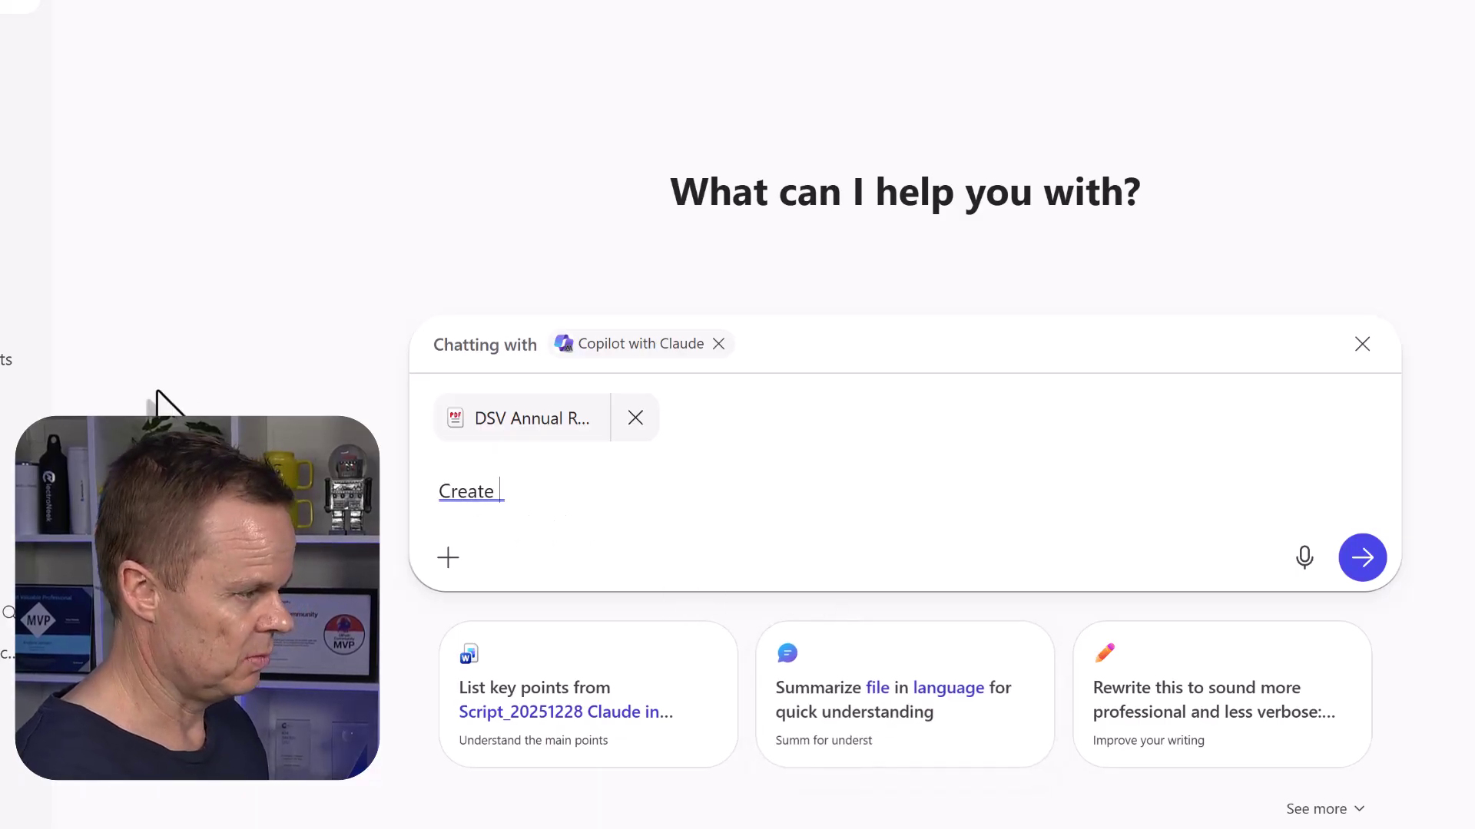
text(executive)
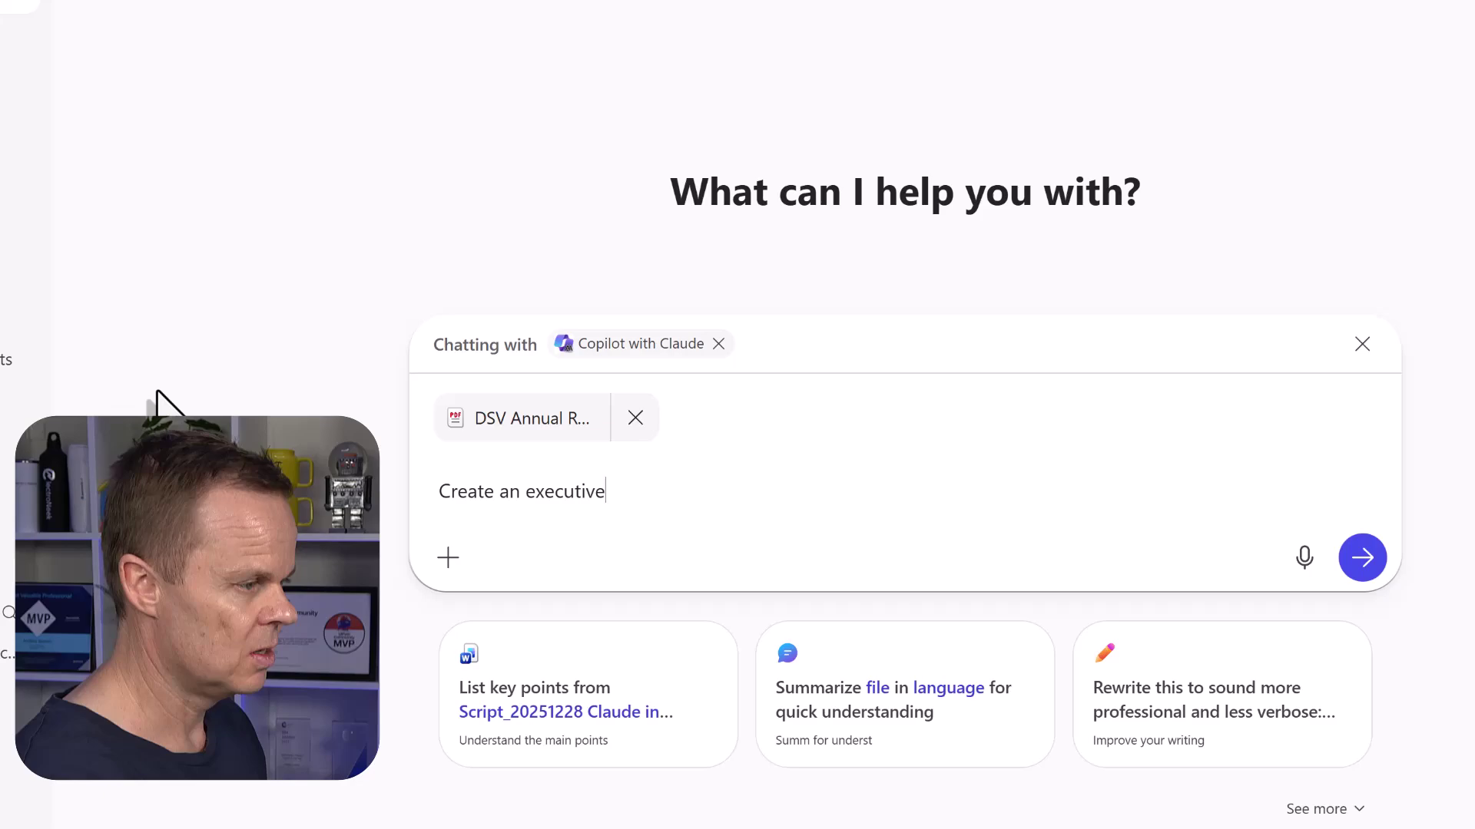
text( summary w)
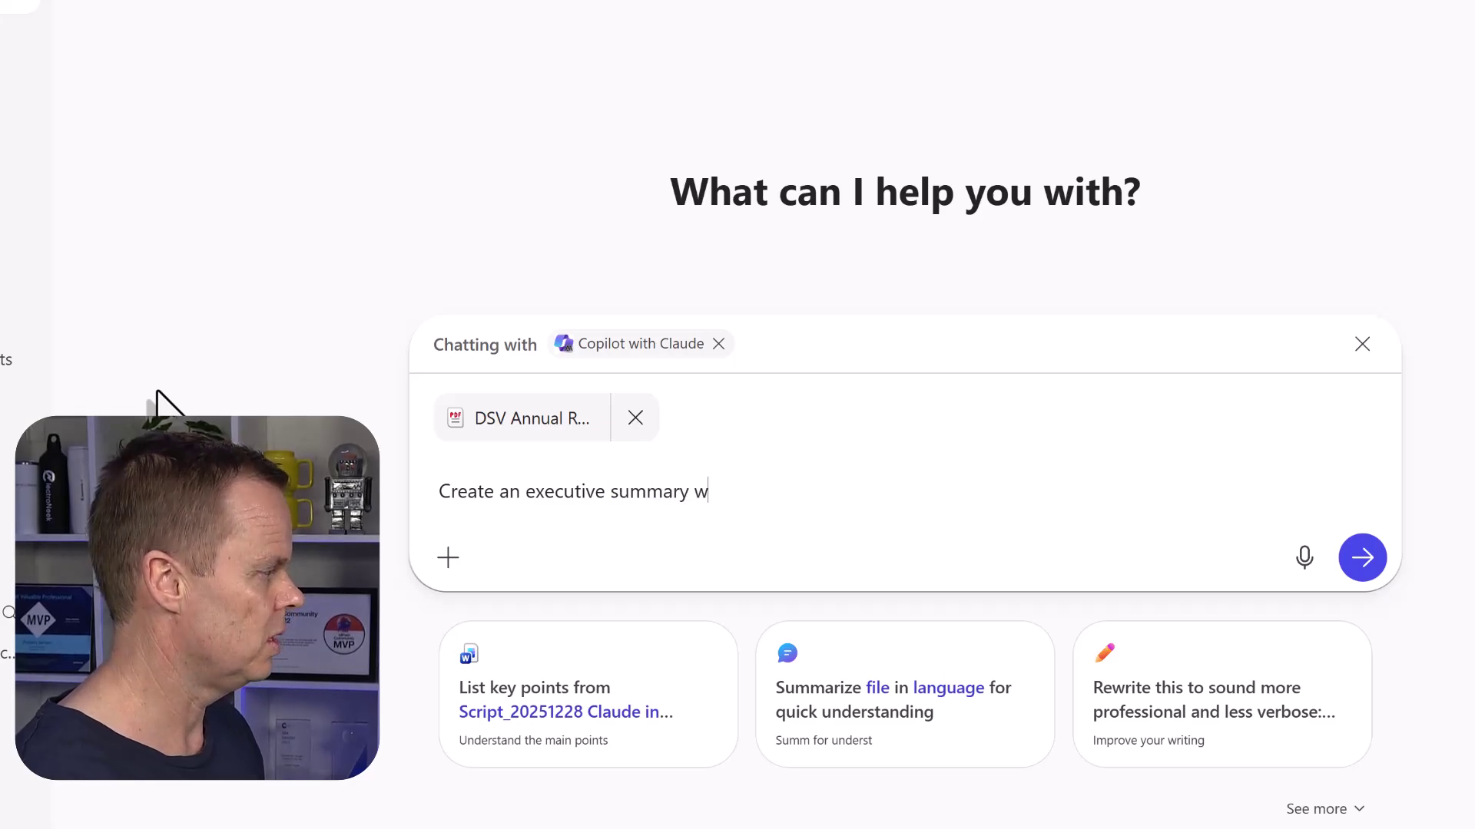
text(ith vi)
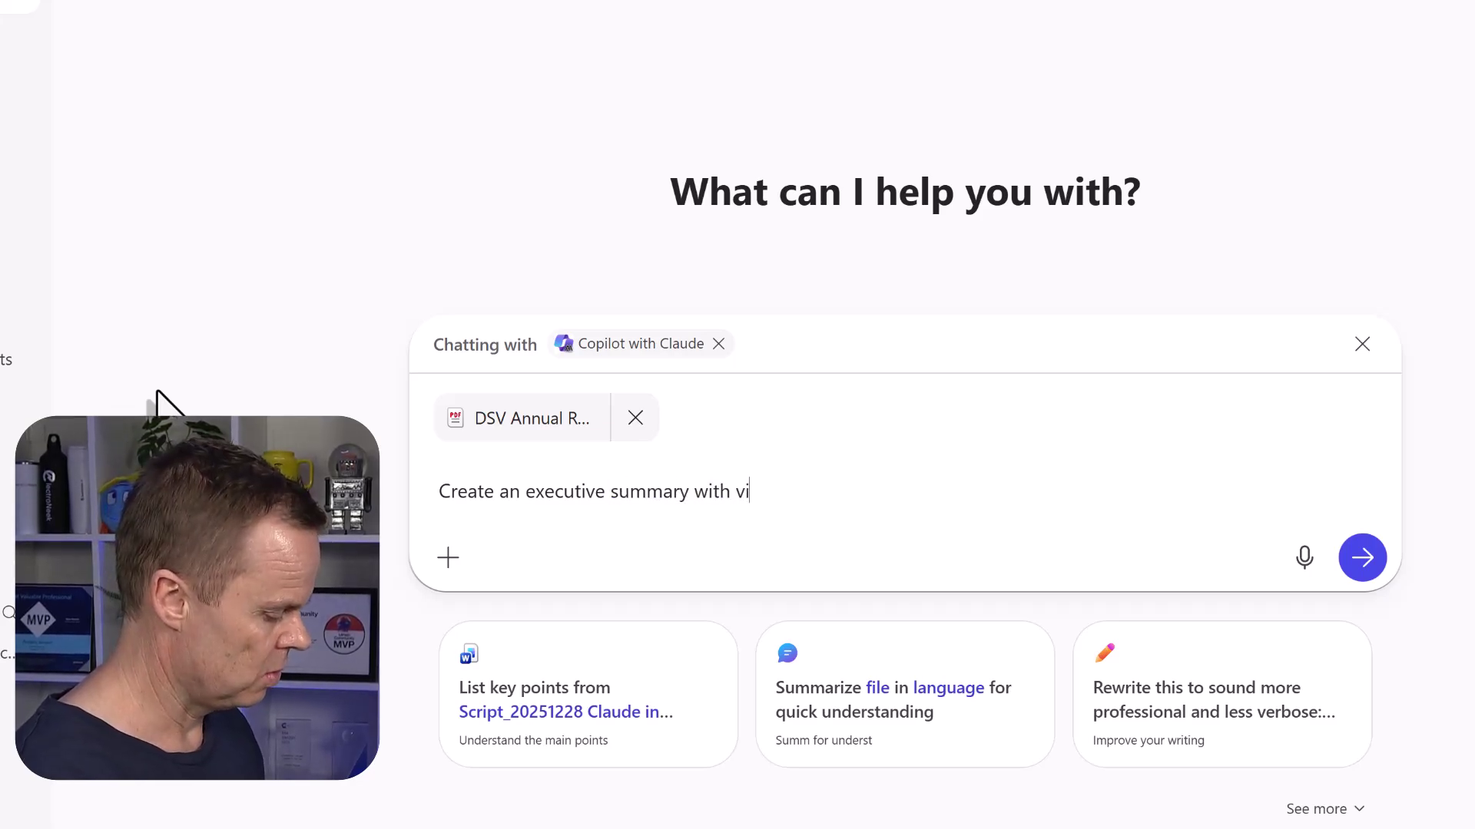
text(sualizations )
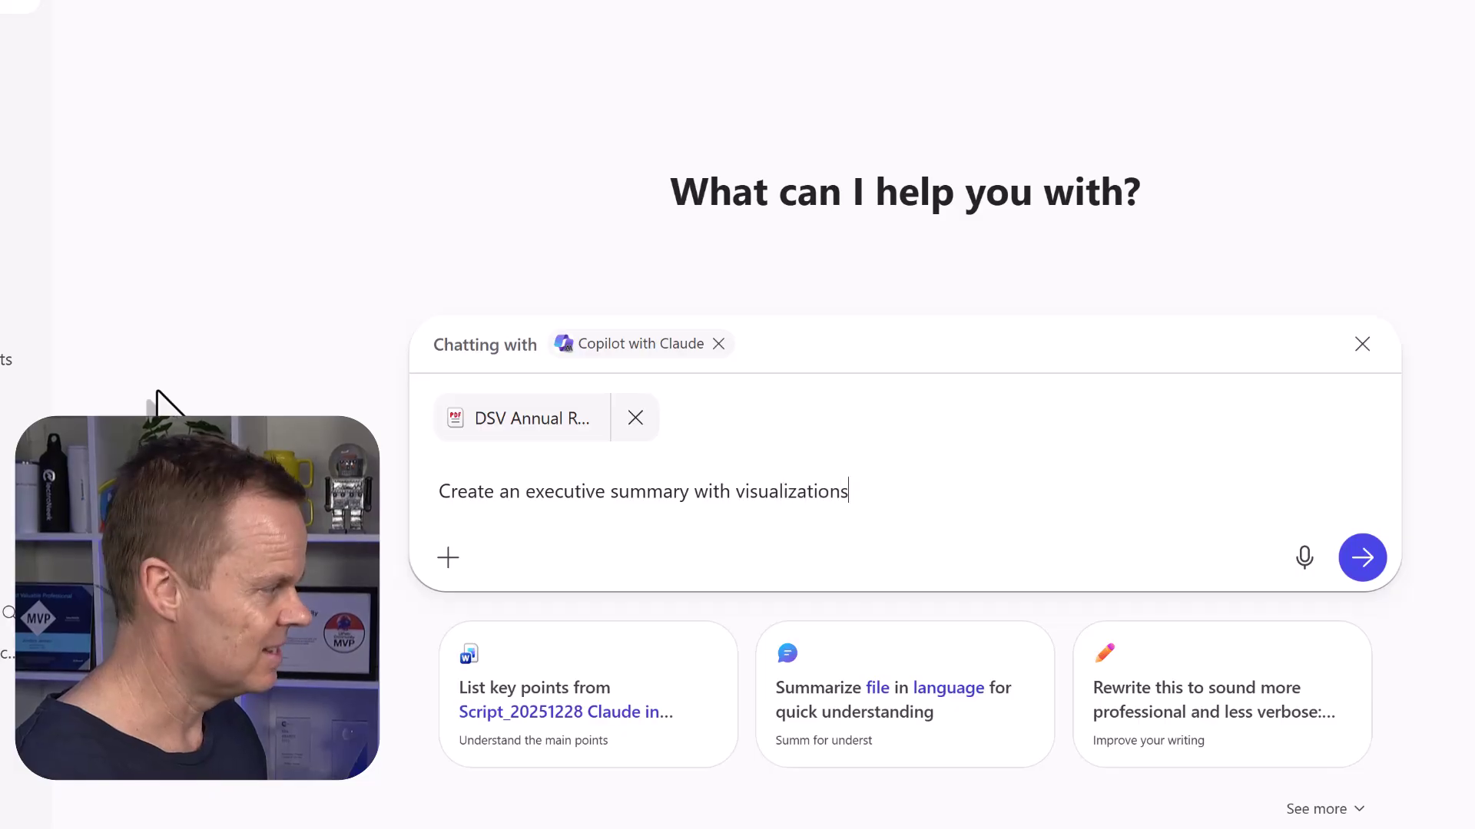
text(from the attache)
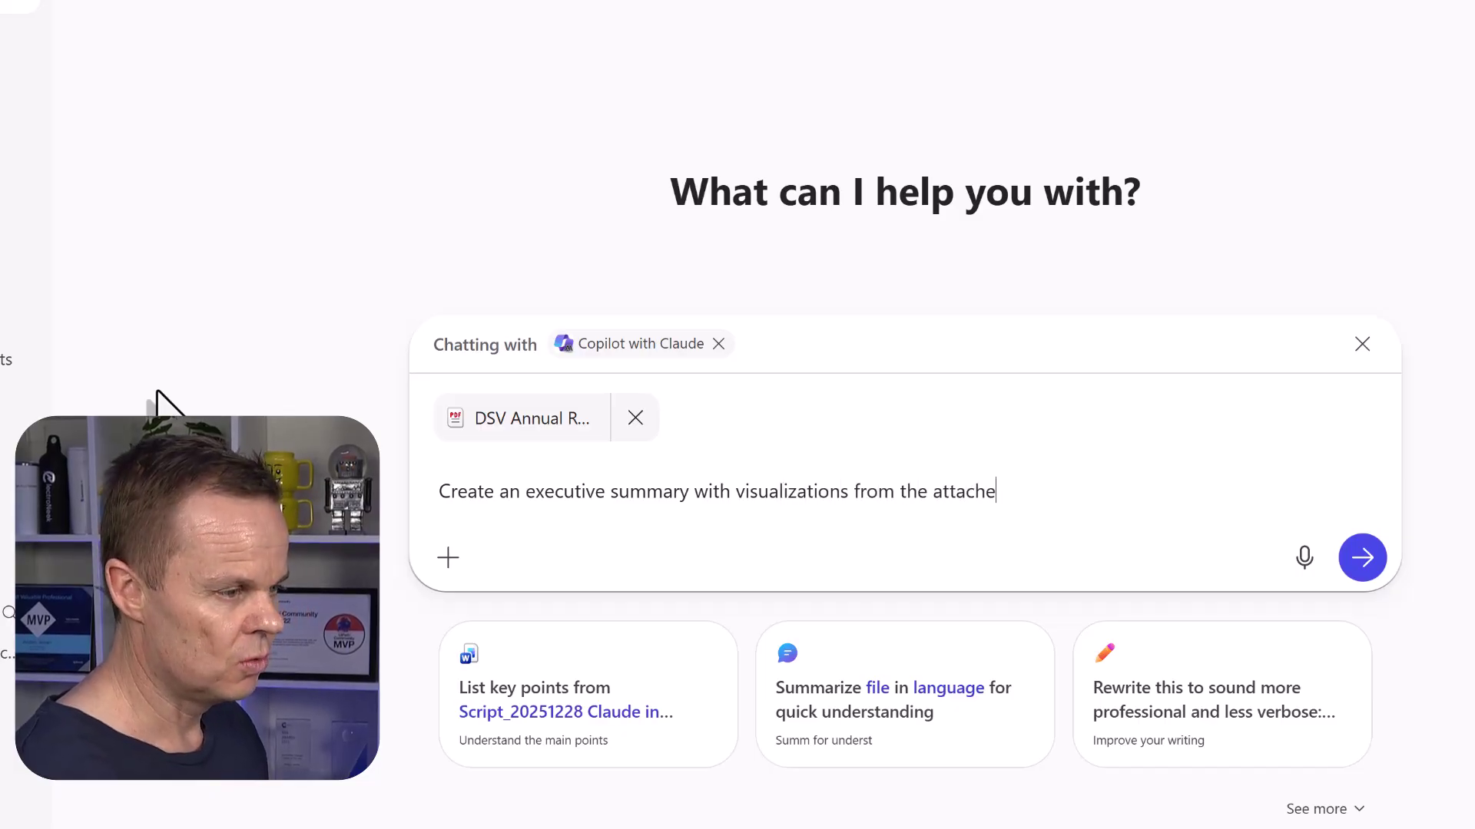
text(d)
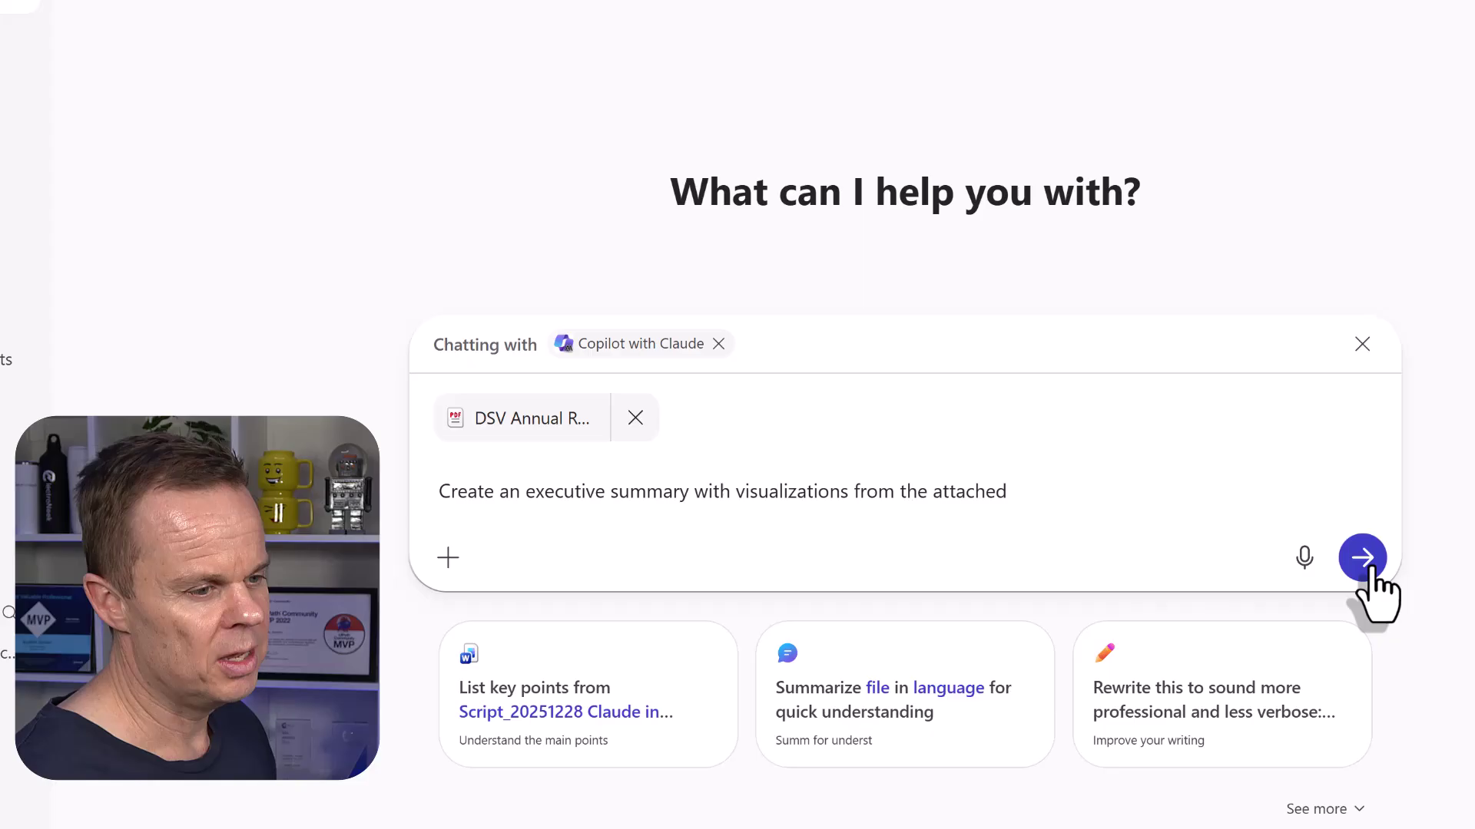
click(1361, 559)
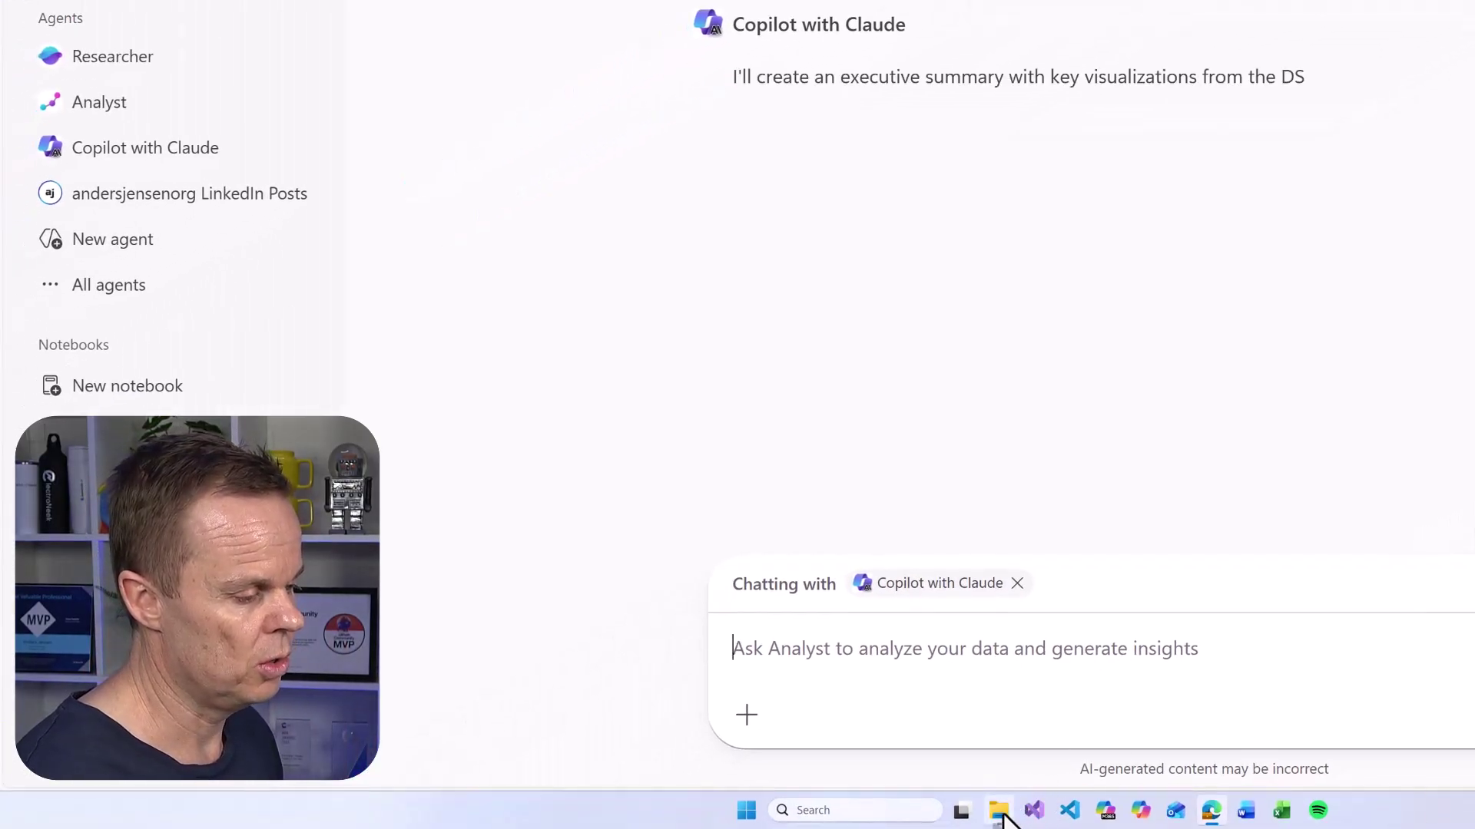
click(998, 810)
double_click(801, 605)
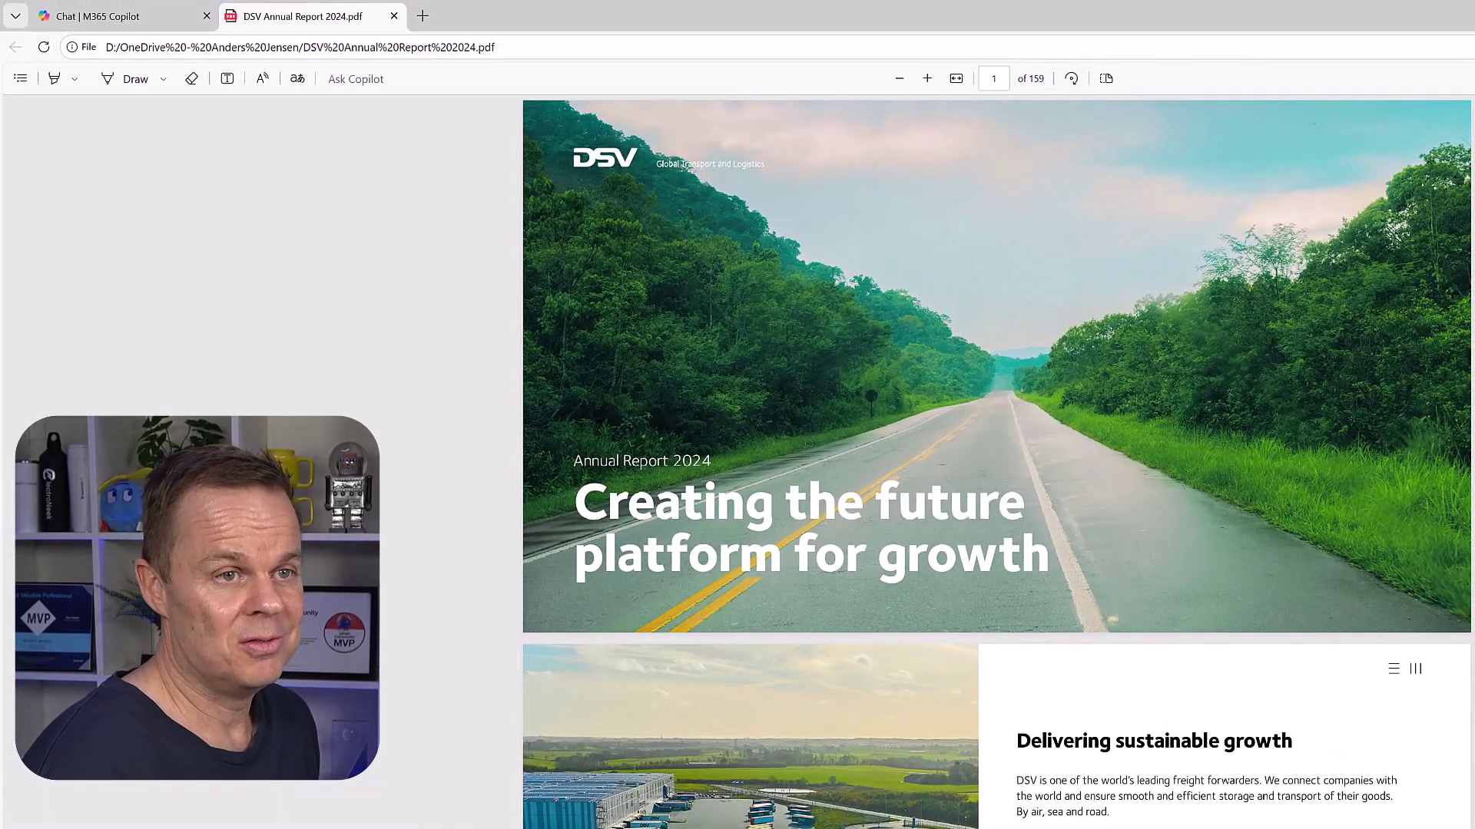
scroll(996, 461, down, 15)
scroll(996, 460, down, 15)
scroll(996, 460, down, 15)
scroll(997, 461, down, 15)
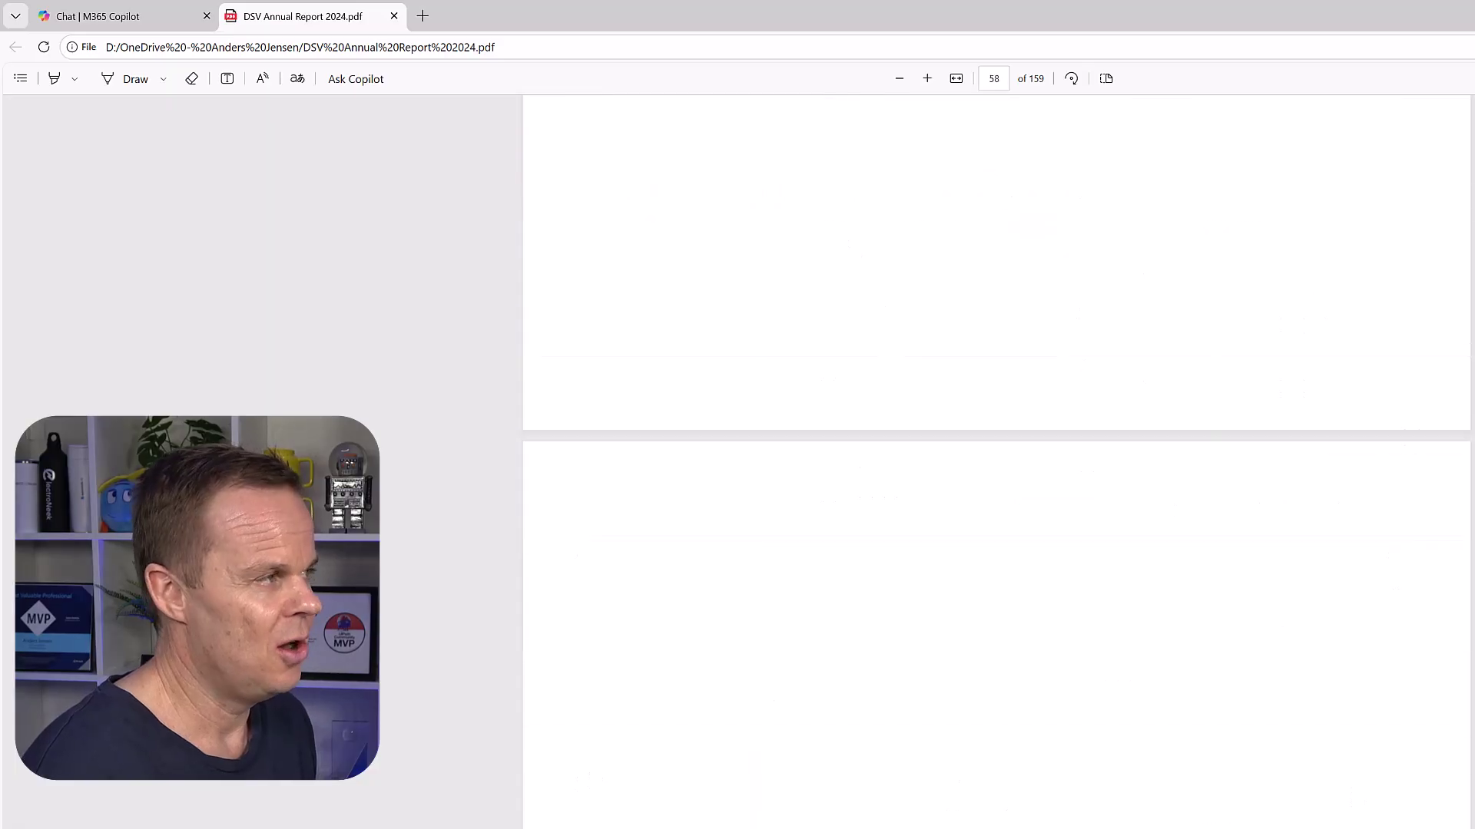
click(394, 16)
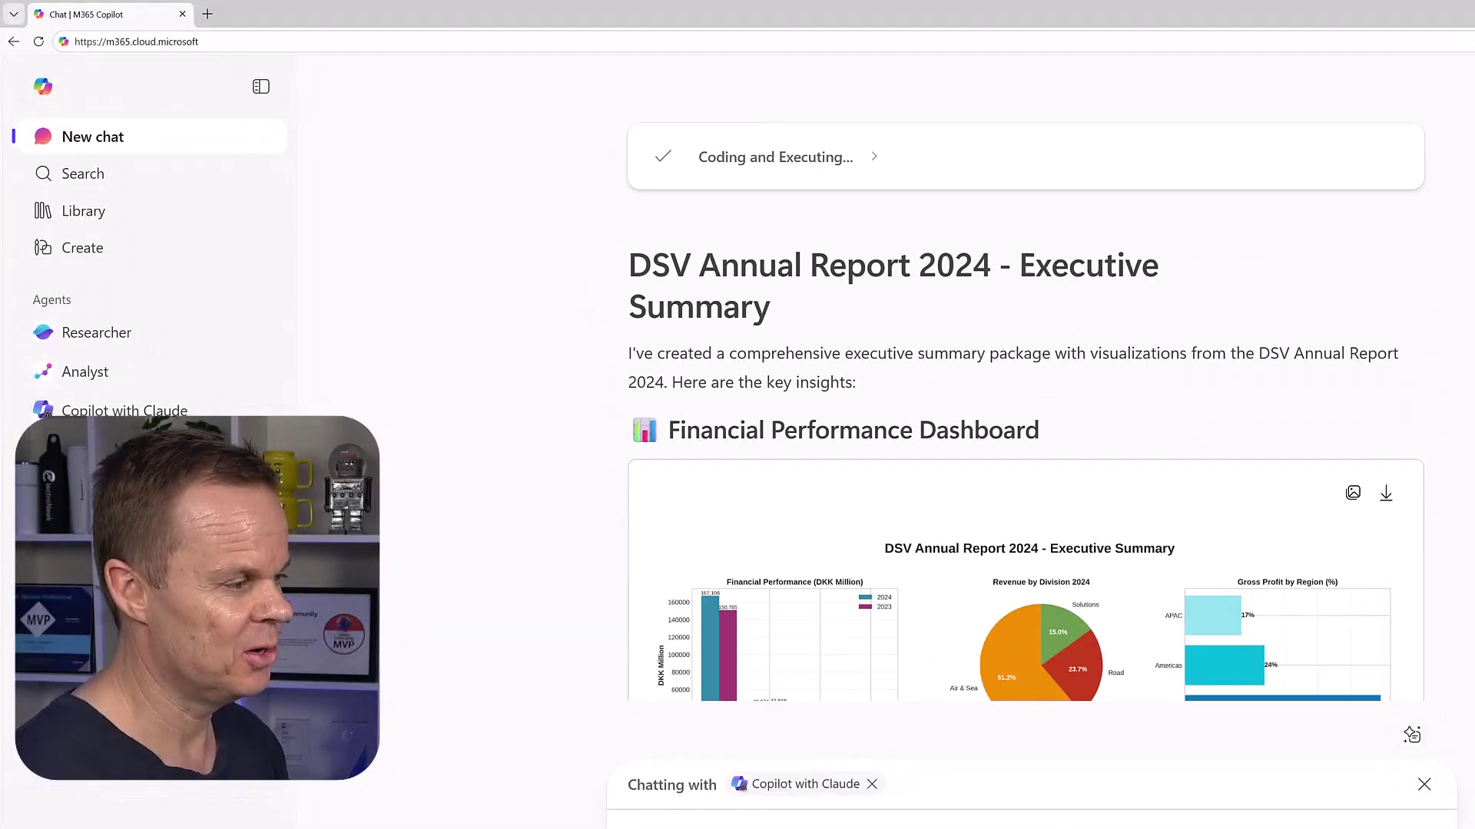
Step: Expand the first Coding and Executing block and scroll through Claude's Python code
scroll(1025, 408, down, 3)
scroll(1026, 407, up, 4)
scroll(1025, 407, up, 4)
scroll(1025, 407, up, 3)
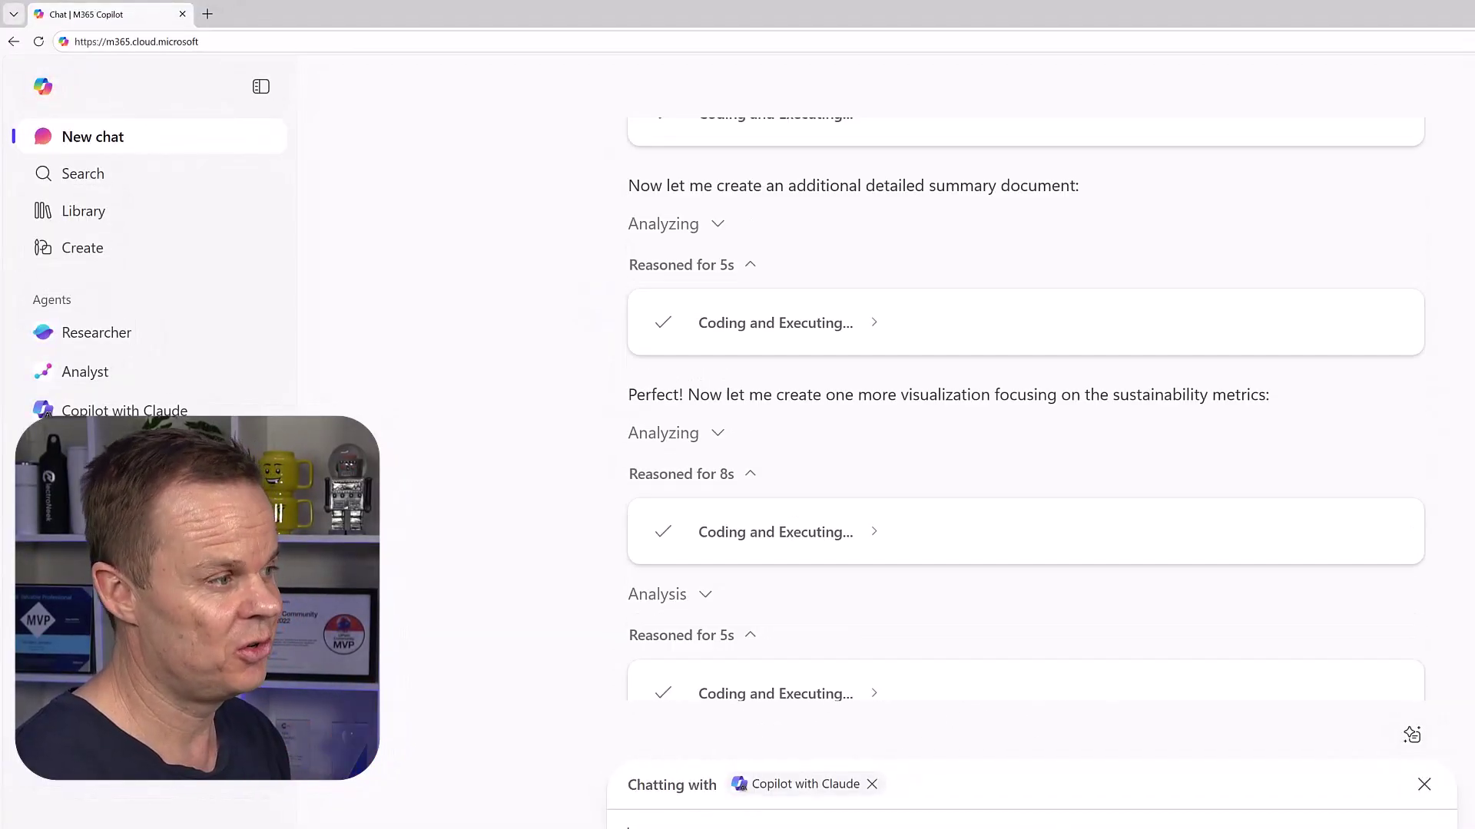
scroll(1025, 407, up, 3)
scroll(1025, 407, up, 3)
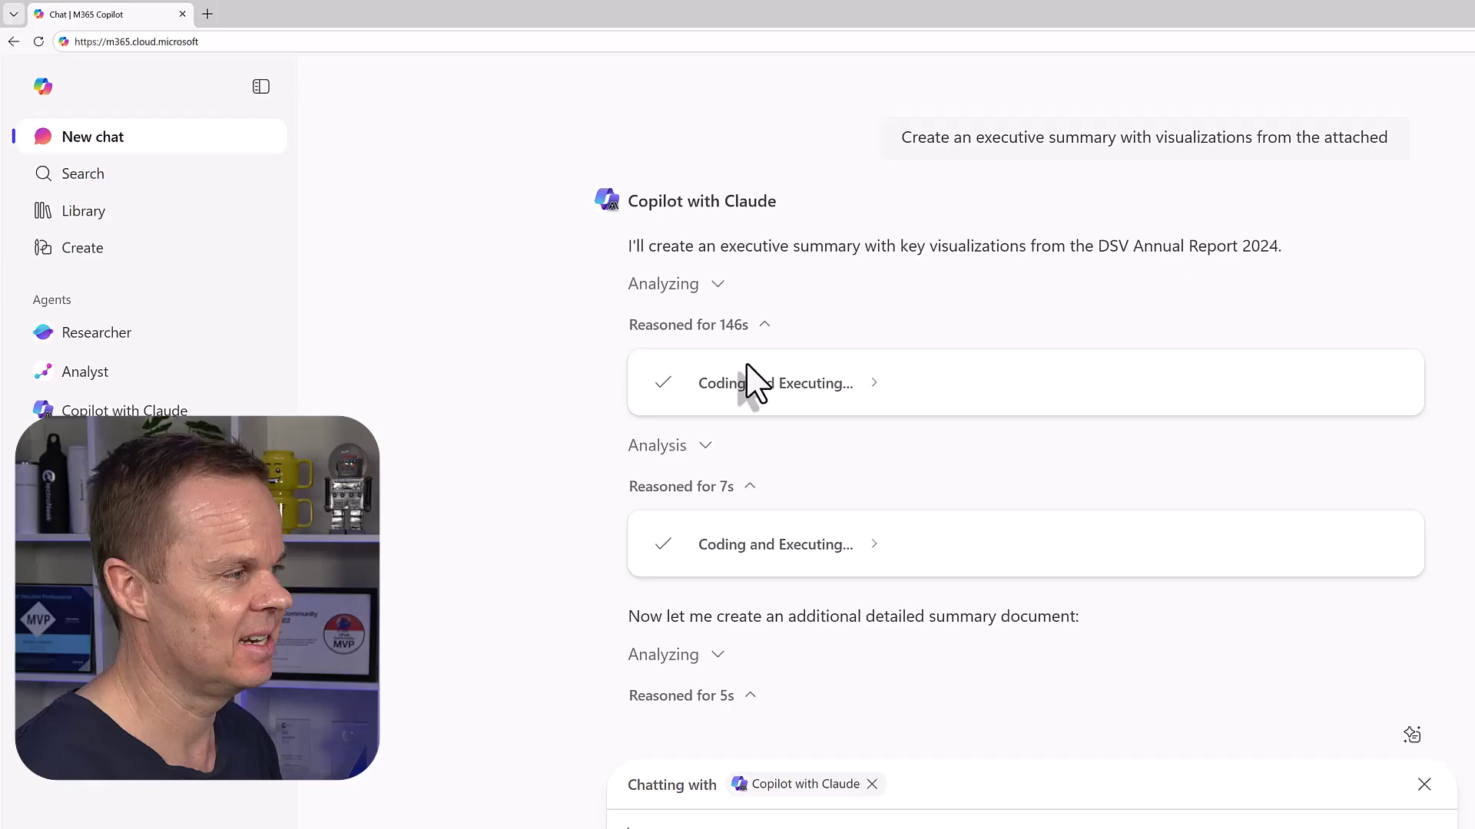
click(873, 386)
scroll(703, 367, down, 2)
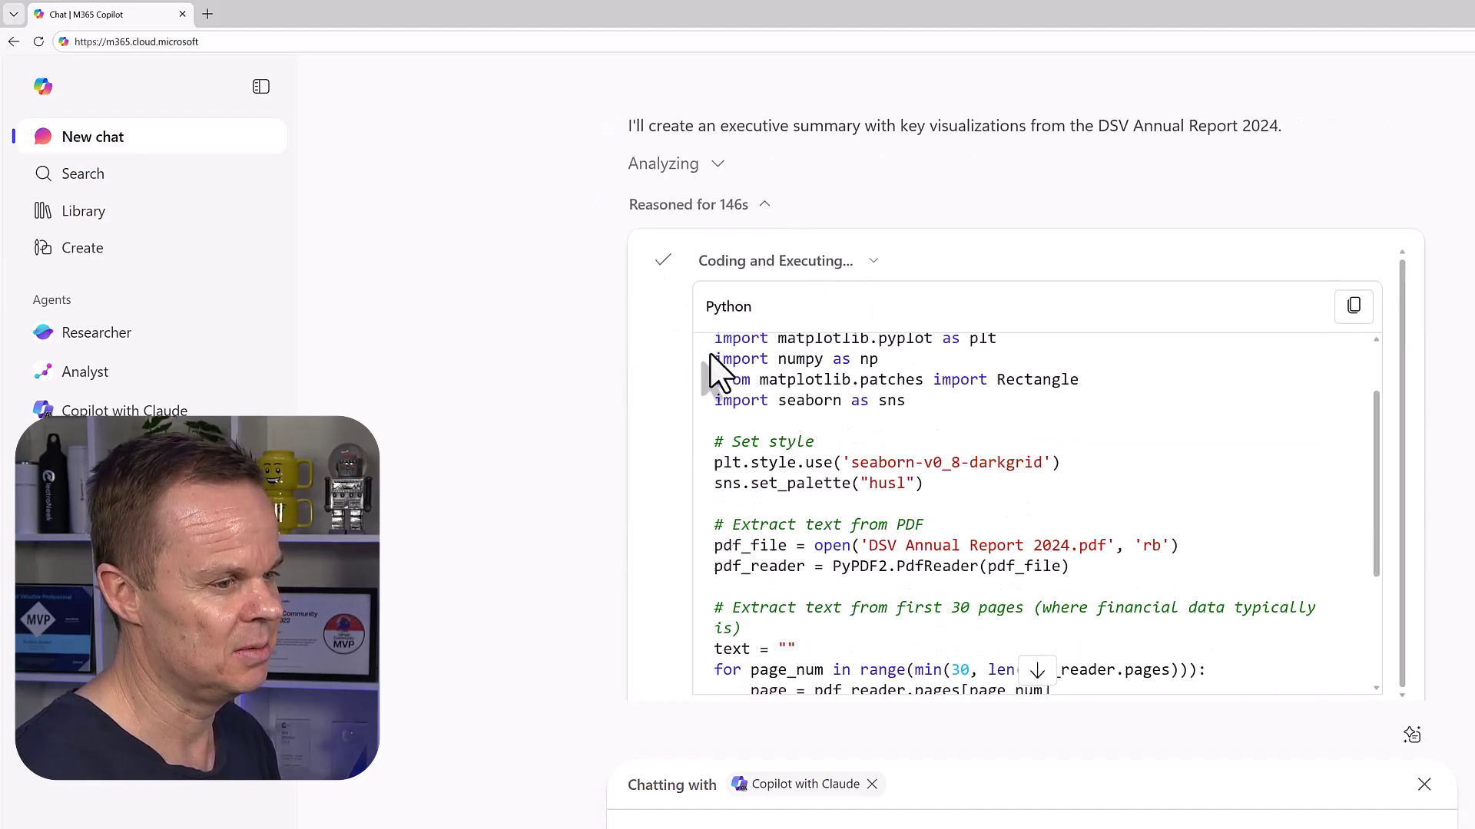
scroll(705, 354, down, 2)
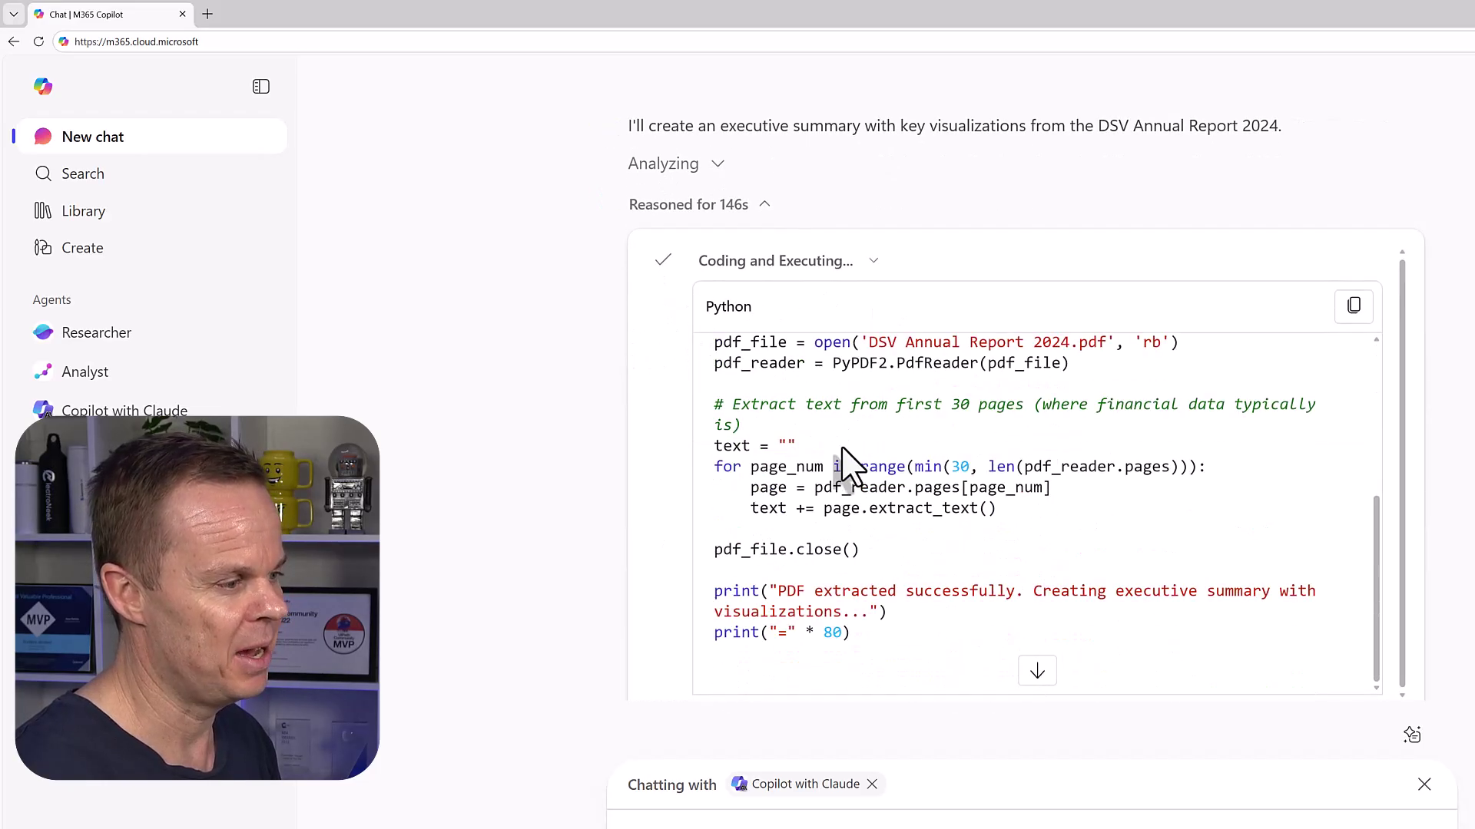
Step: Collapse the 'Reasoned for 146s' section and briefly toggle the Analysis code open and closed
click(764, 206)
click(704, 253)
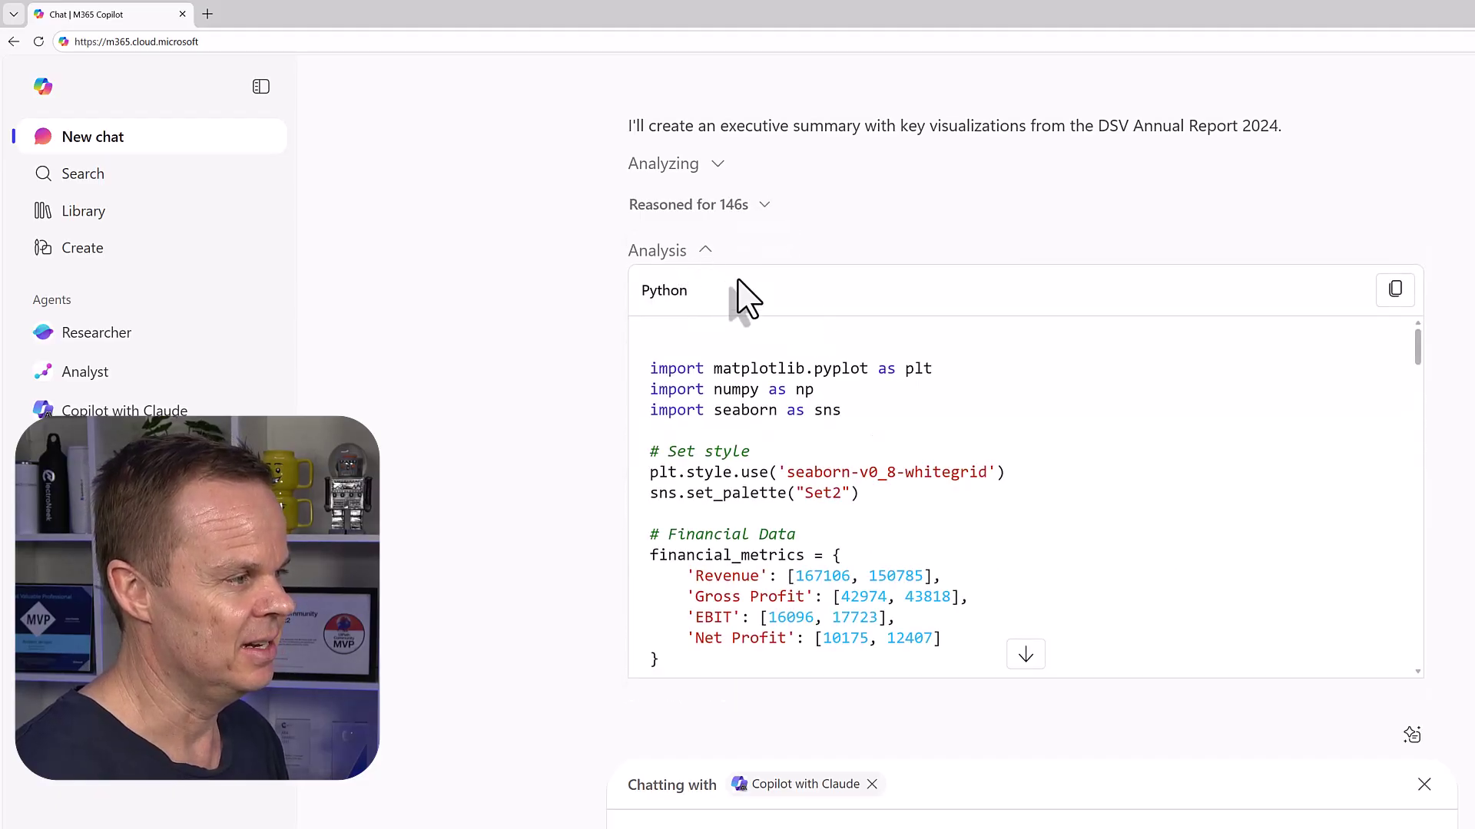
click(705, 252)
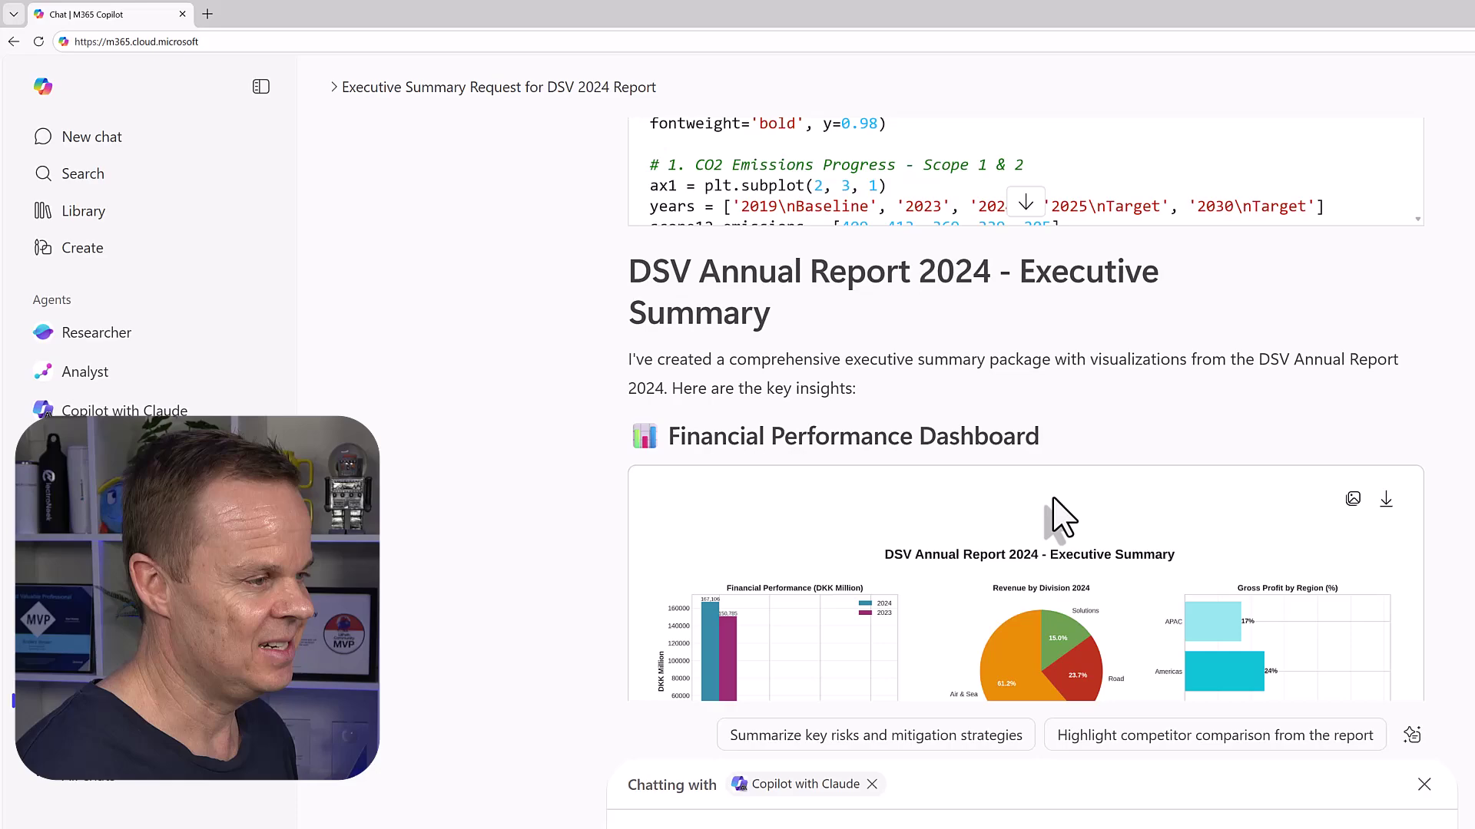
scroll(1106, 491, down, 3)
scroll(1355, 587, down, 2)
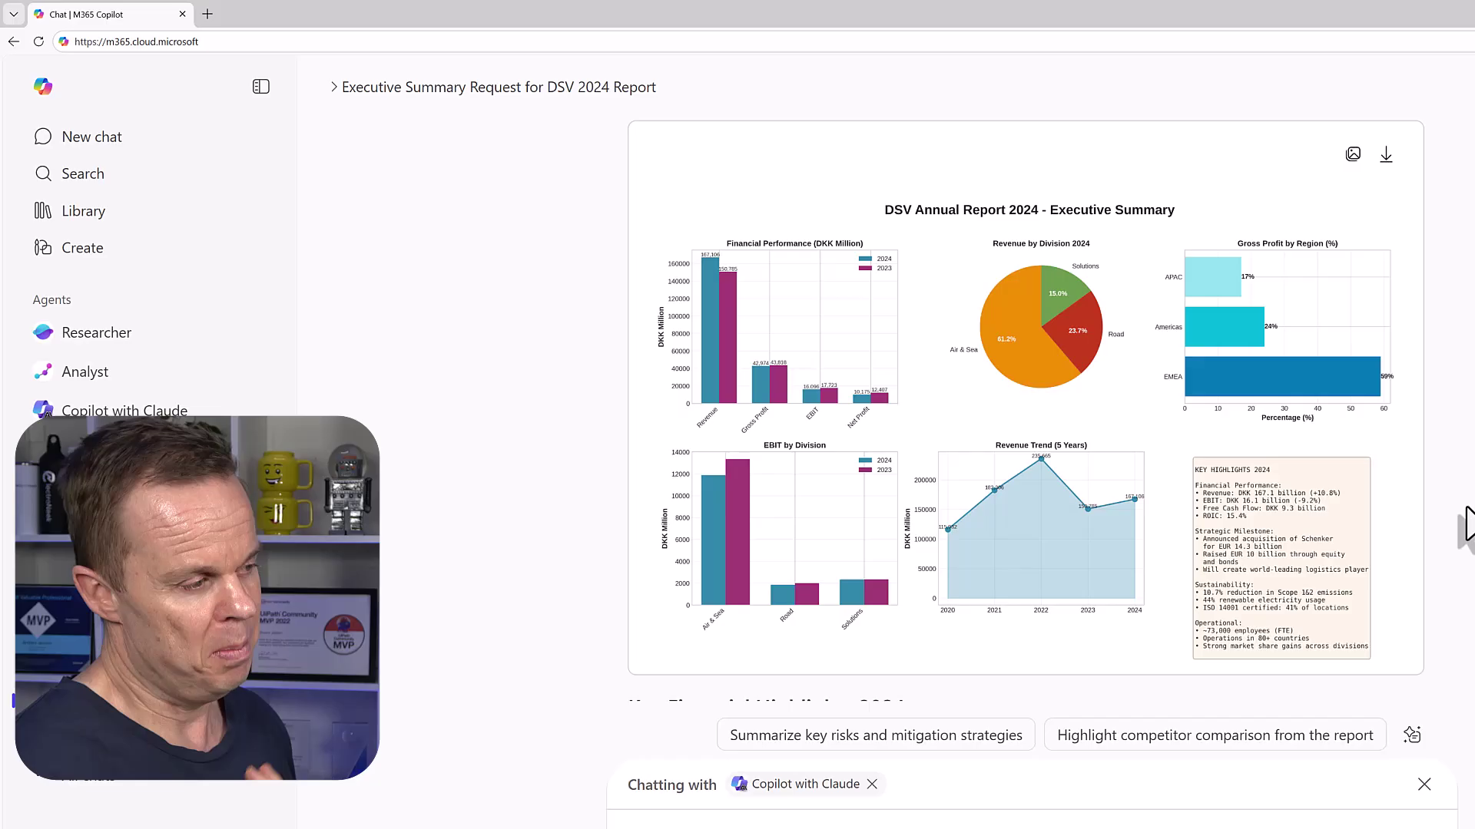
scroll(1025, 410, down, 4)
scroll(1025, 410, down, 4)
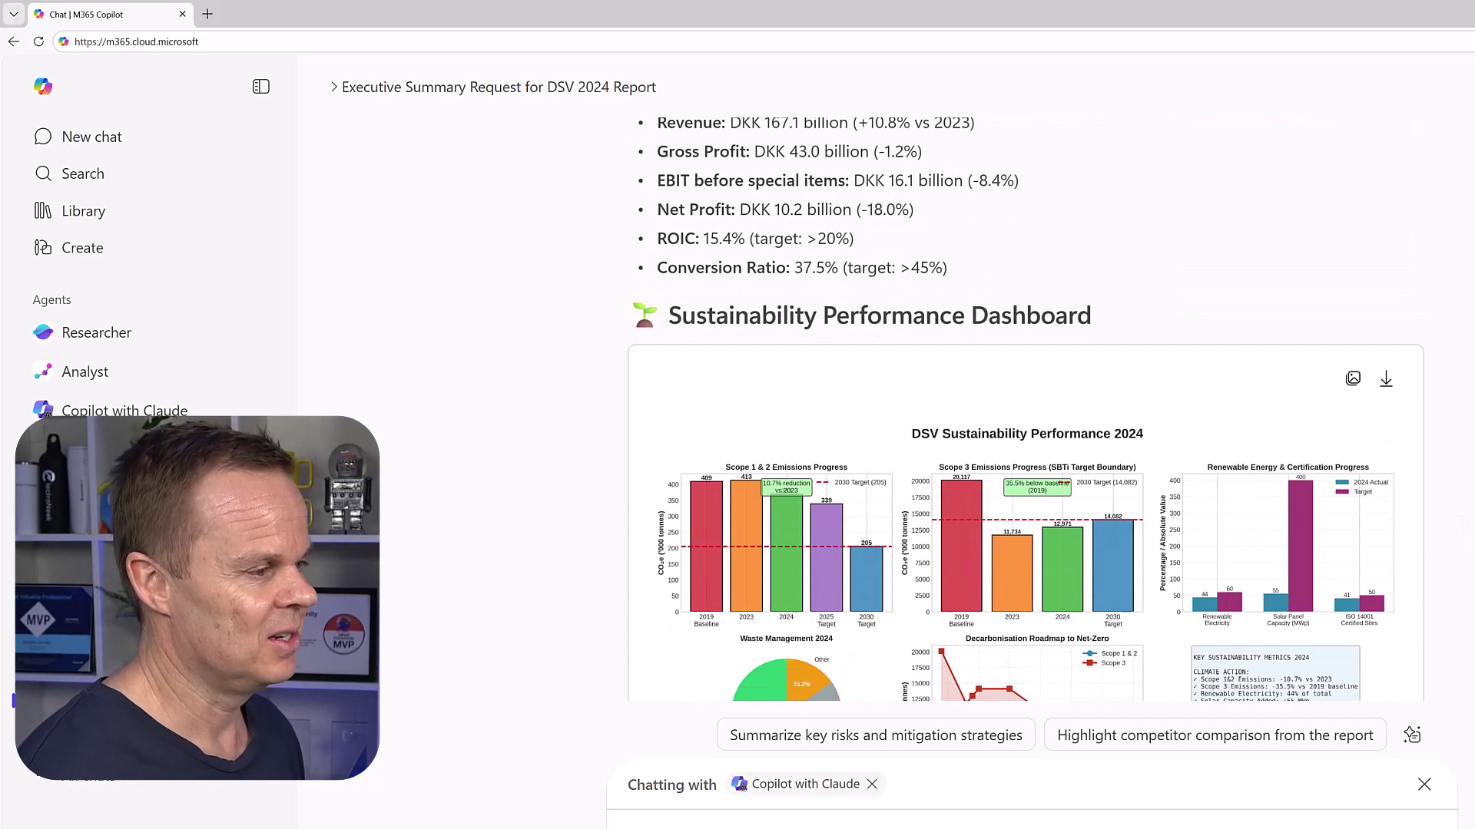
scroll(1025, 410, down, 2)
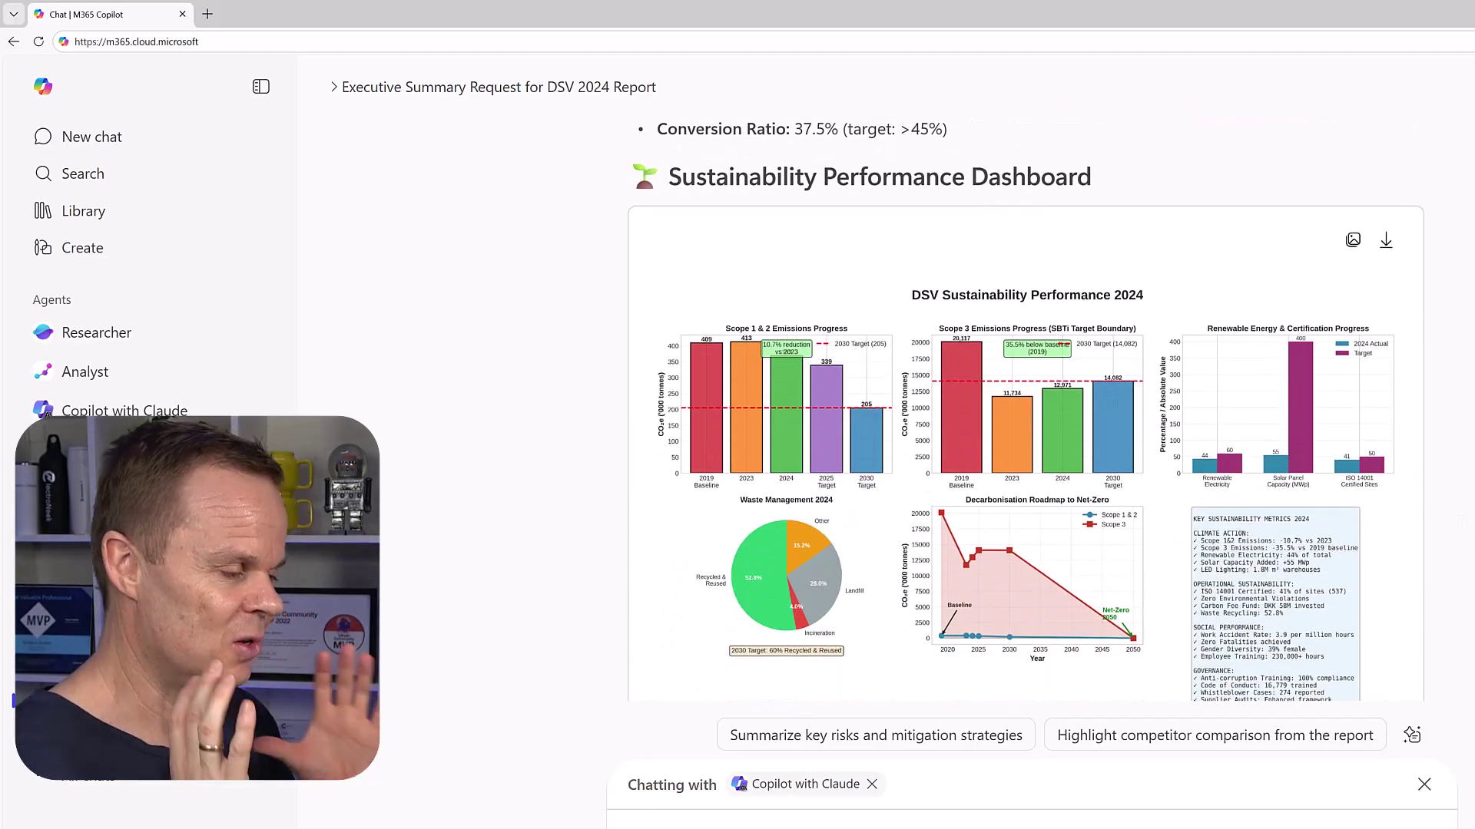
scroll(1026, 454, down, 1)
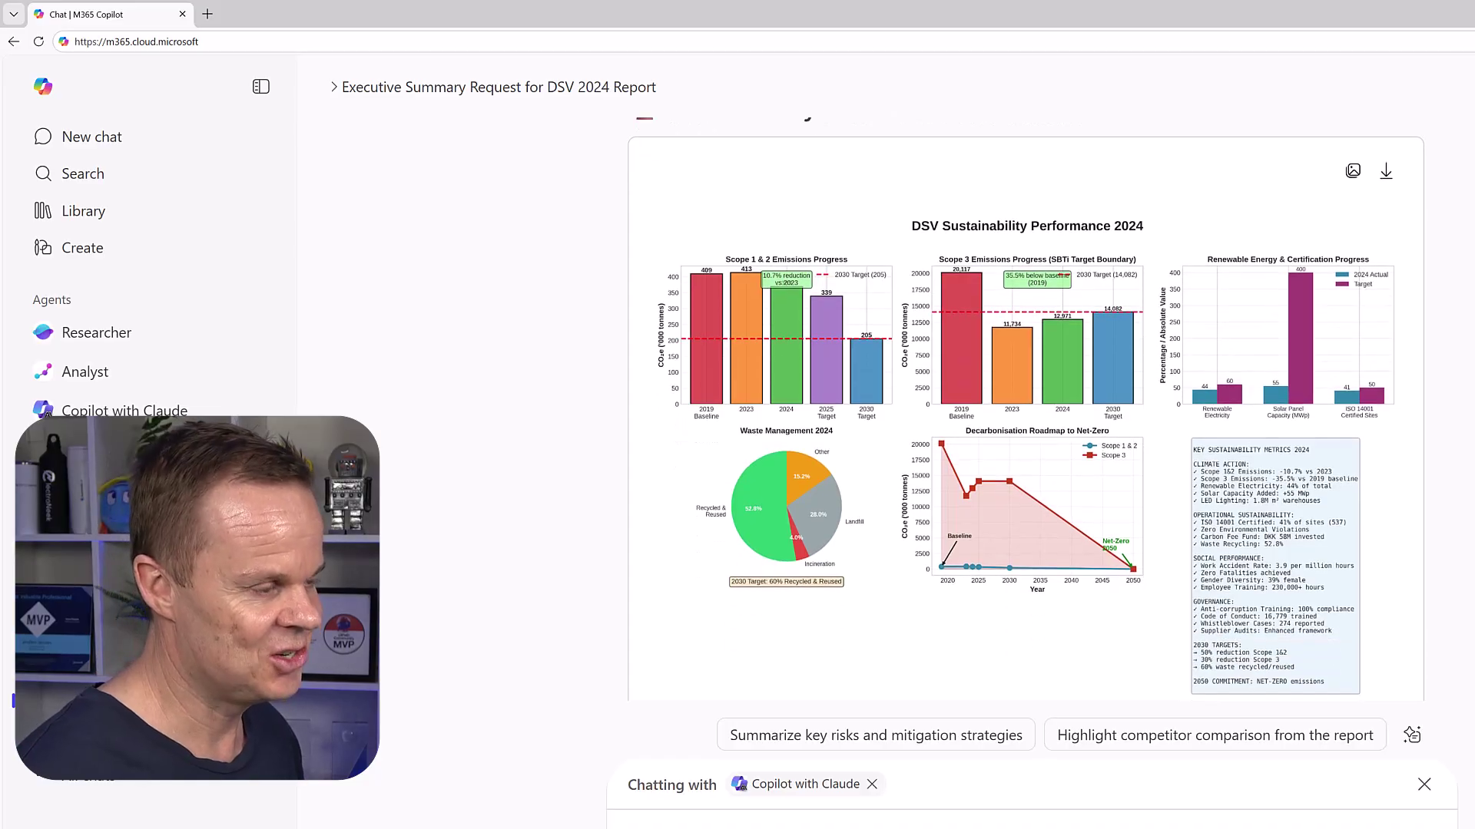
scroll(1025, 453, down, 5)
scroll(1025, 453, down, 4)
scroll(1025, 453, down, 5)
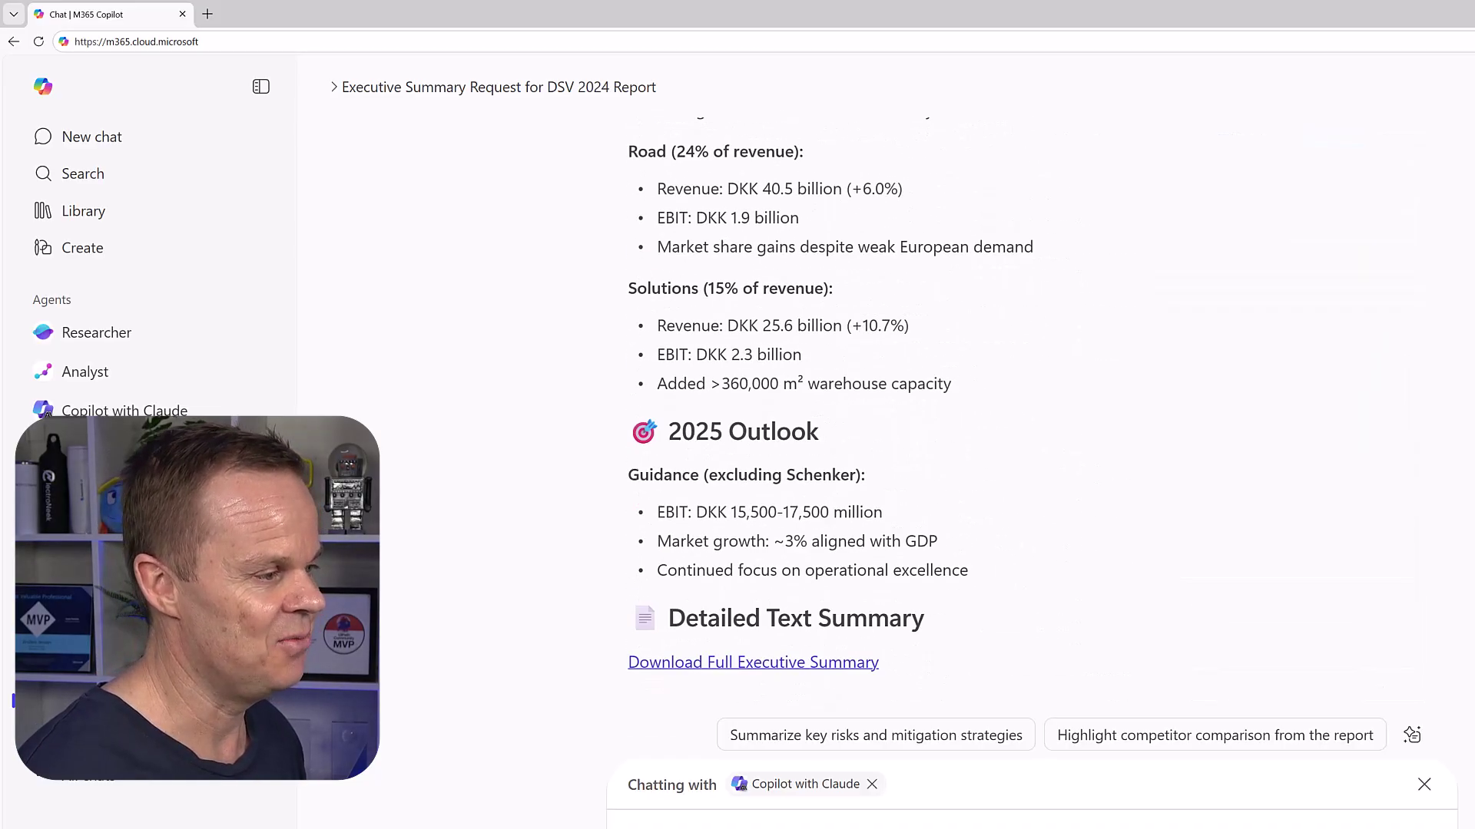
scroll(1025, 453, down, 3)
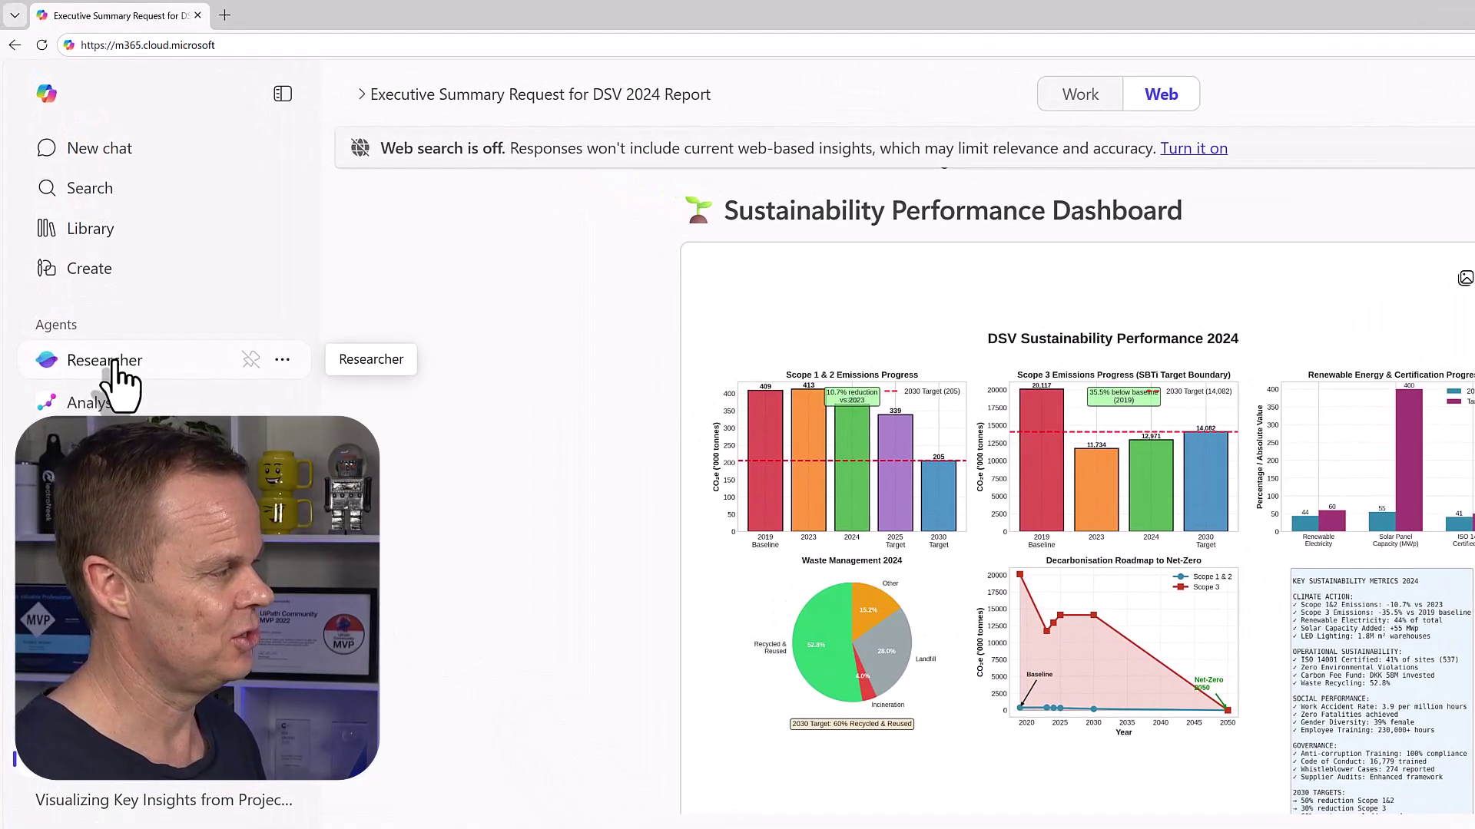
click(117, 368)
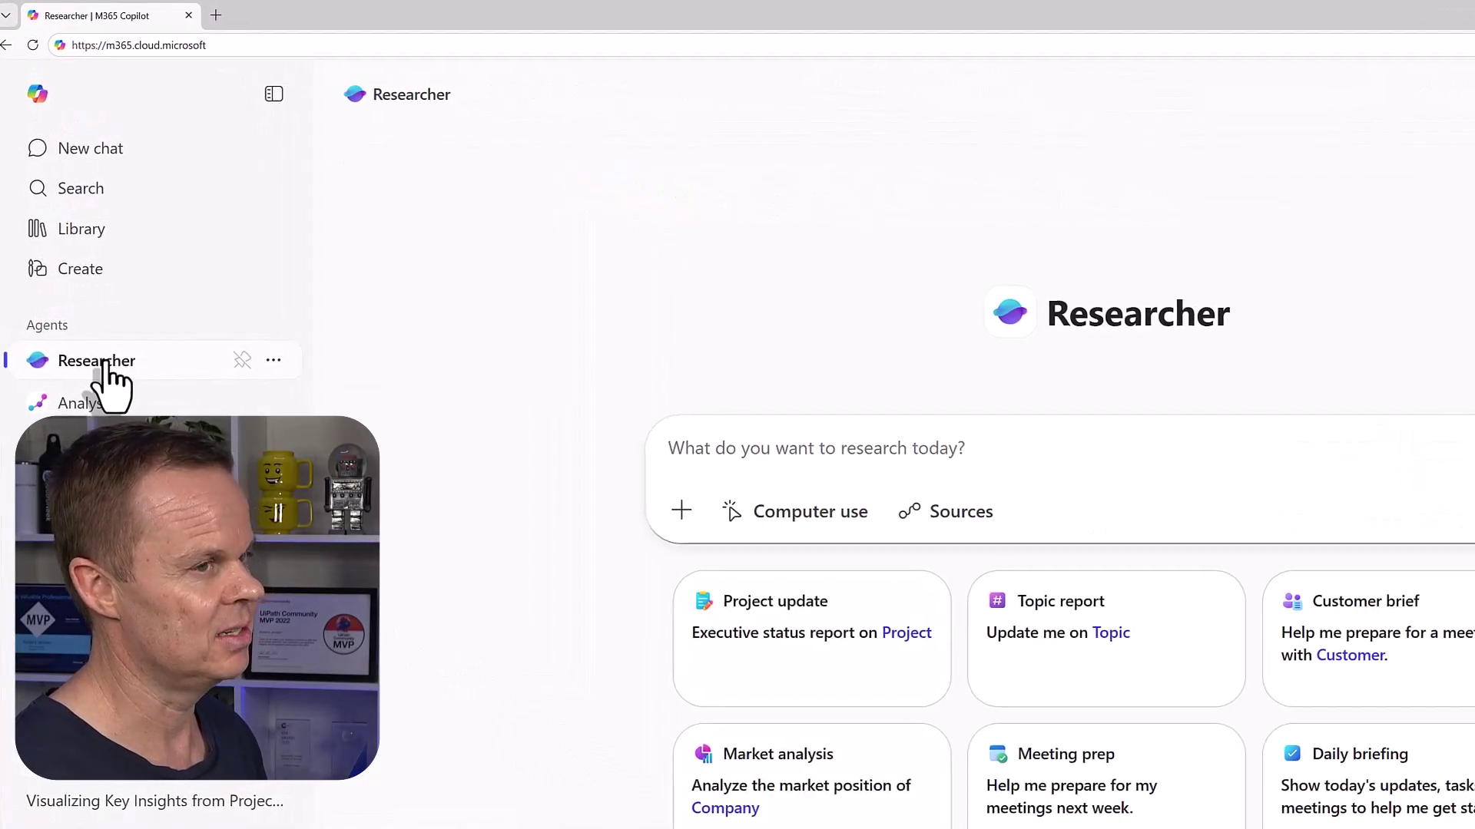
click(1229, 103)
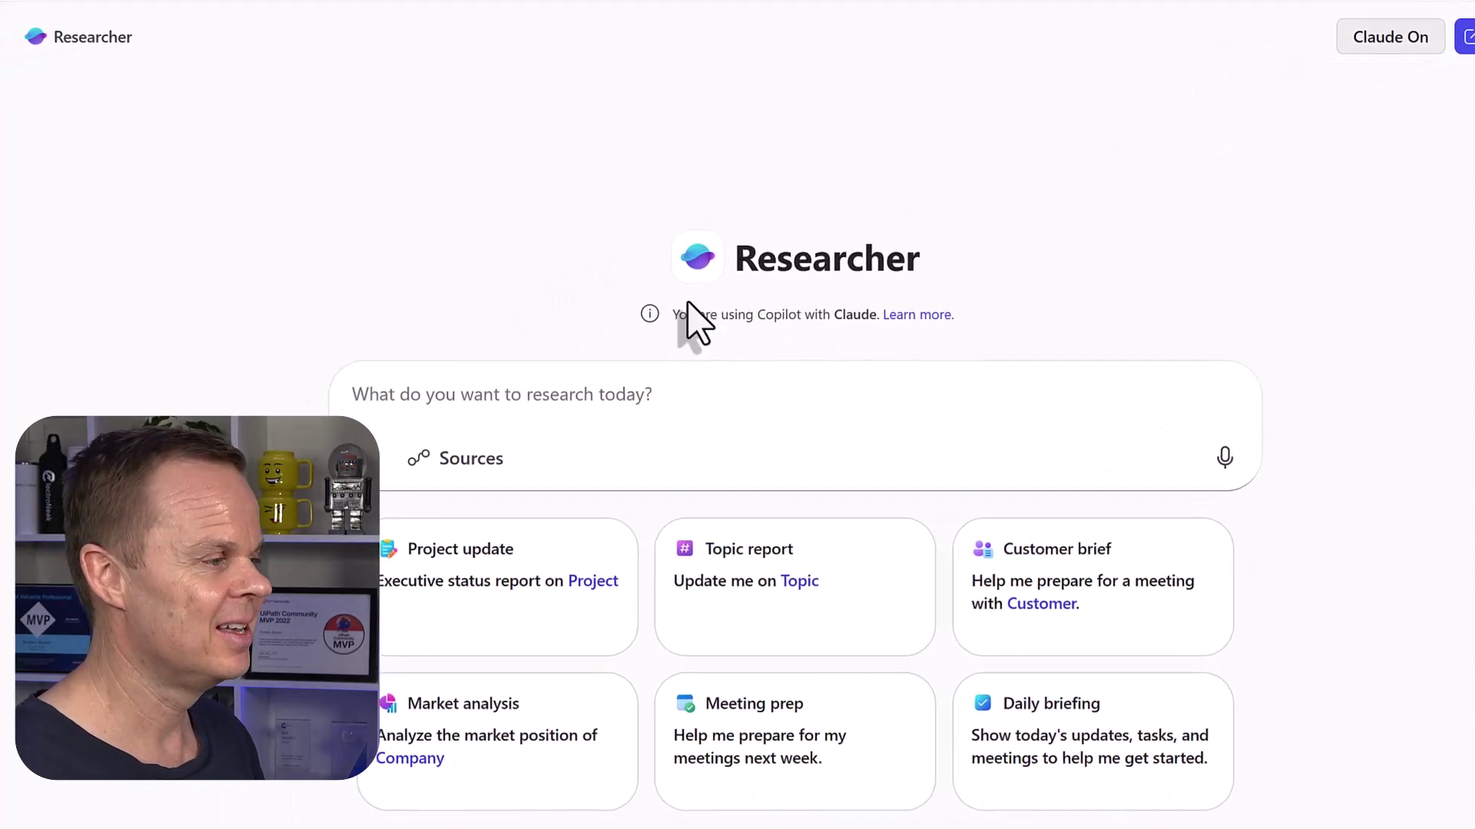
click(552, 382)
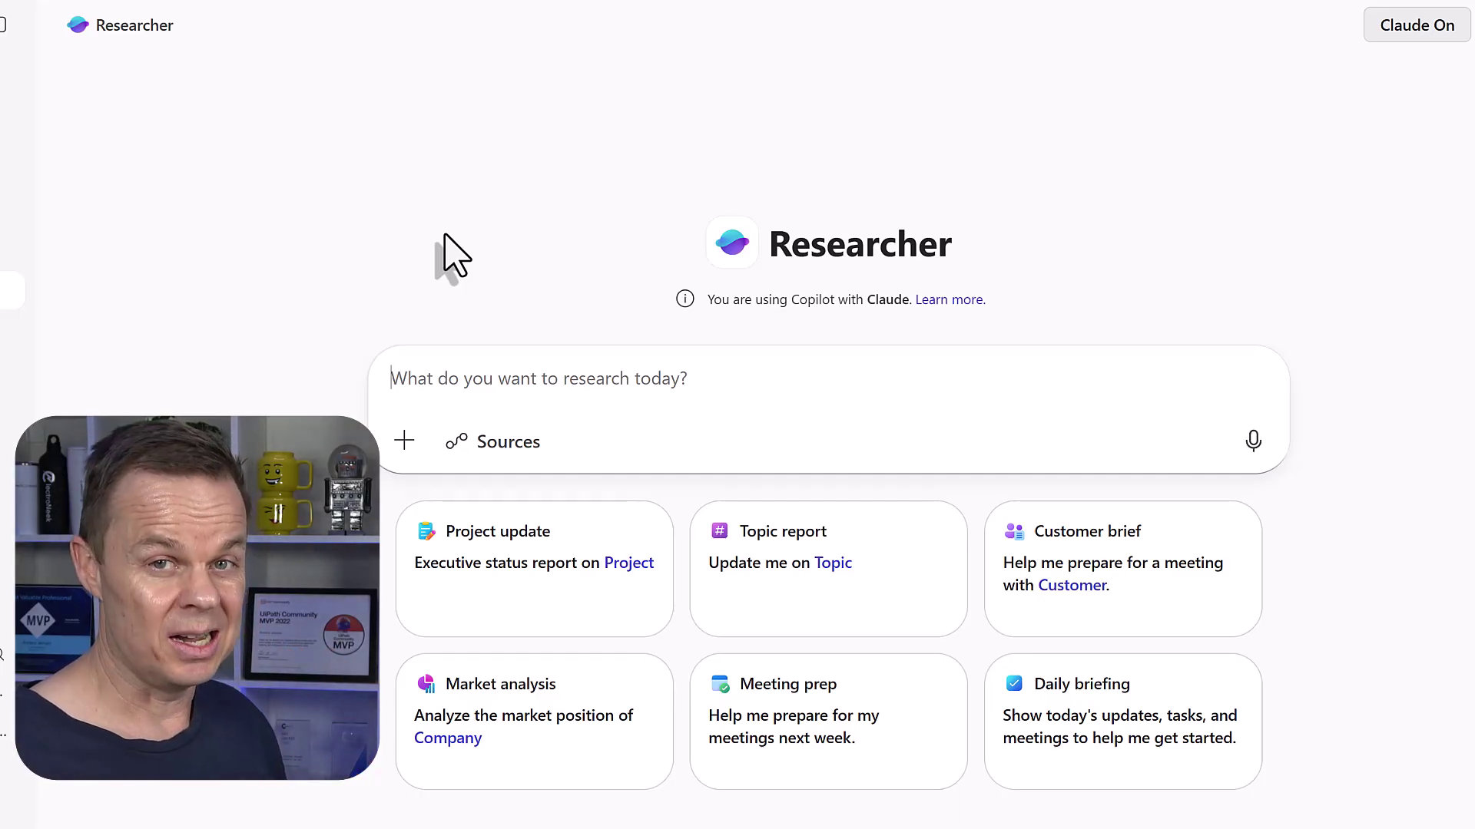
Step: Attach 'DSV Annual Report 2024.pdf' from My files to the Researcher prompt
click(405, 440)
click(468, 557)
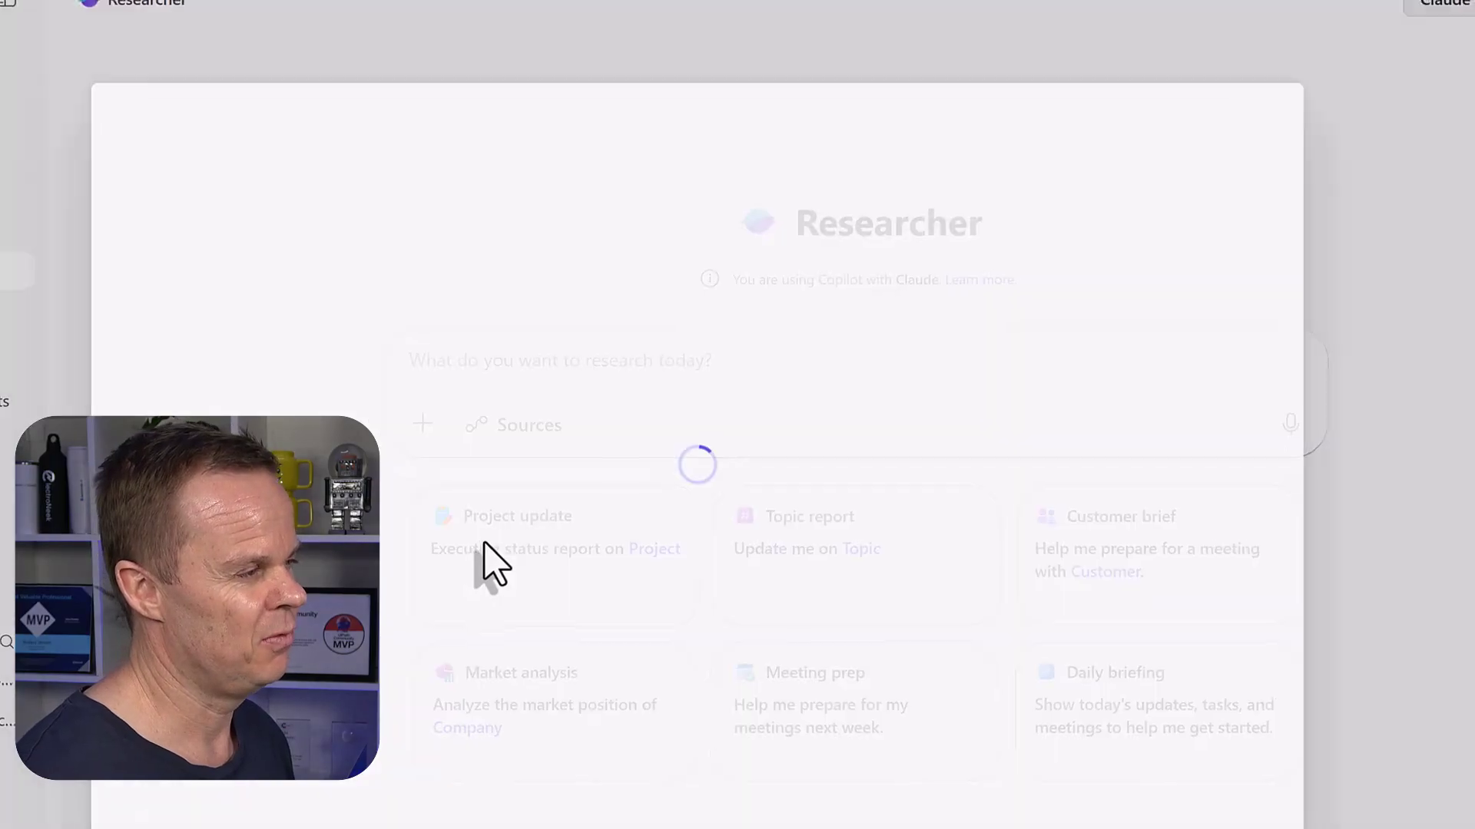
click(202, 152)
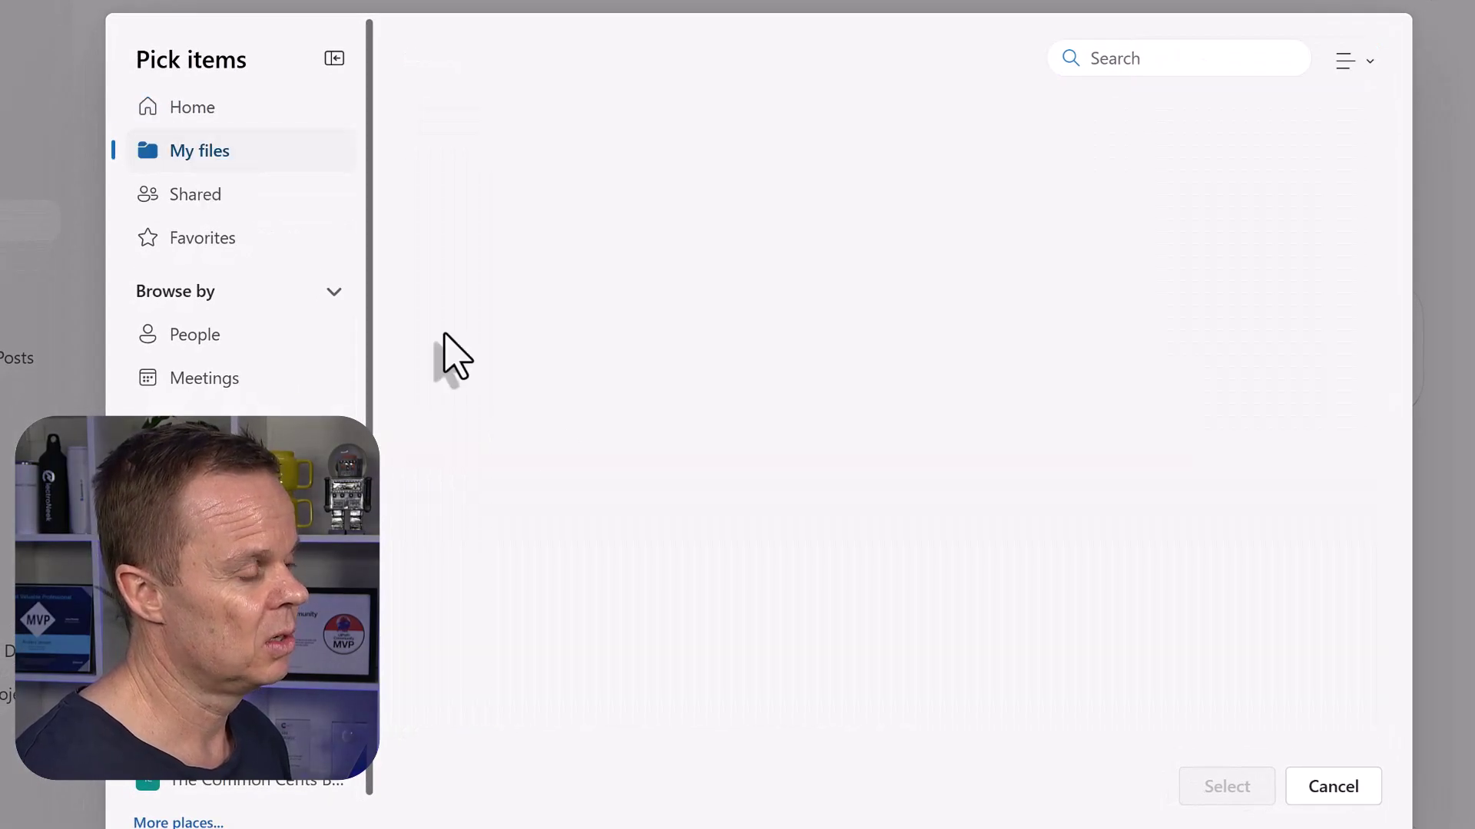
scroll(691, 561, down, 10)
scroll(691, 568, down, 4)
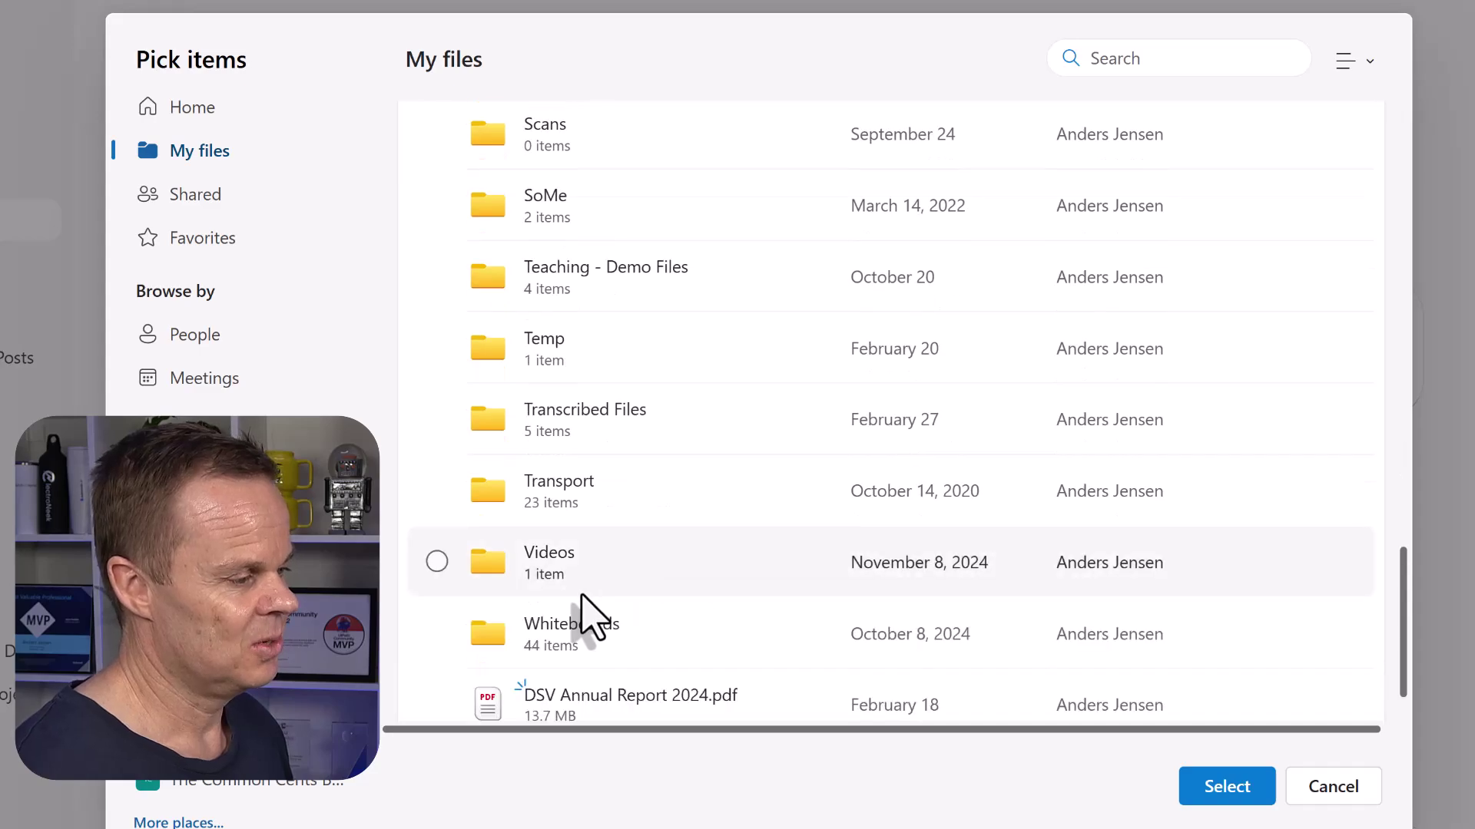
click(606, 705)
click(1200, 787)
text(Create an)
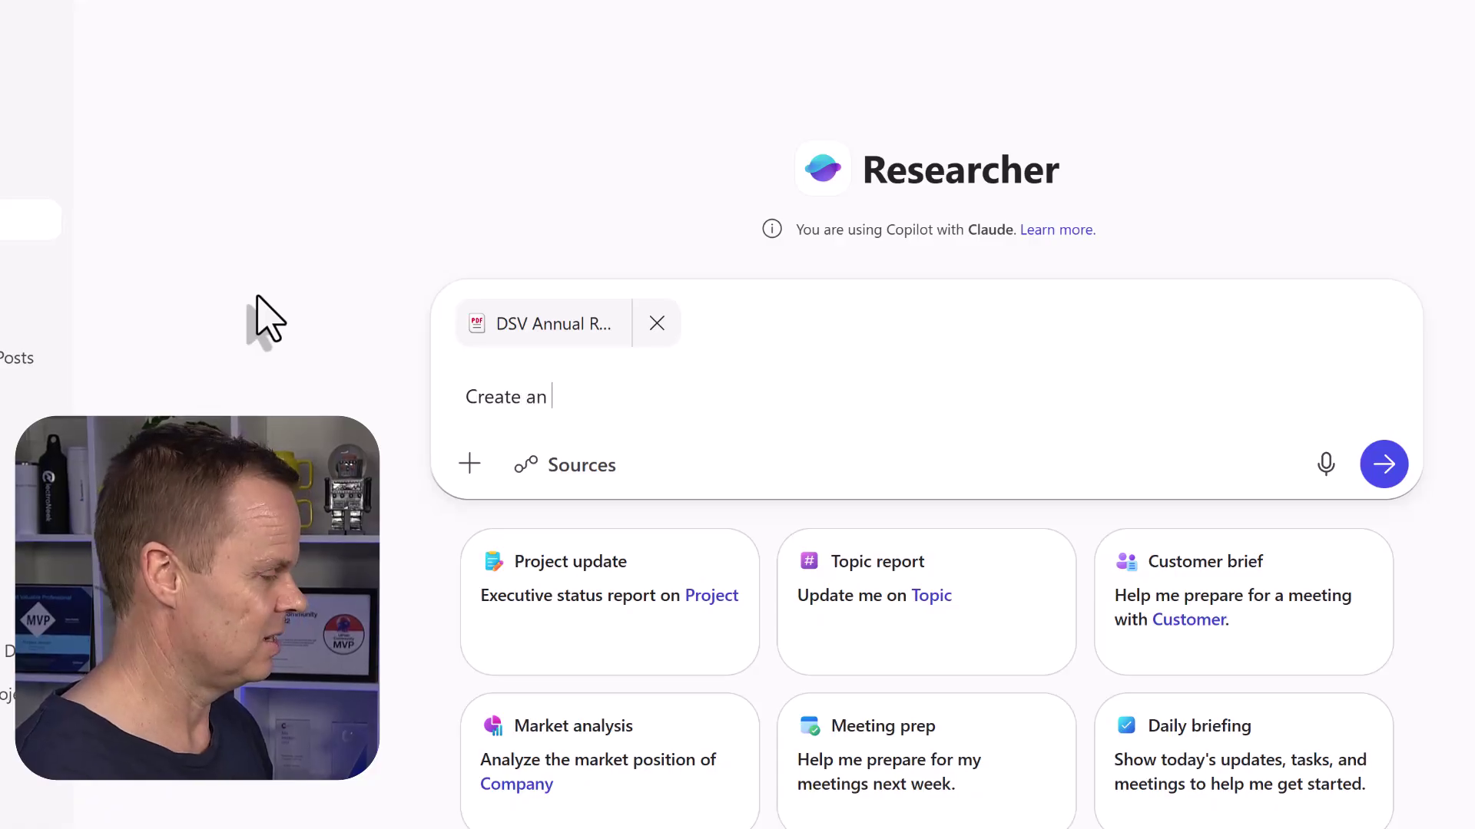
Step: Ask Researcher to create an executive summary with visualizations from the attached DSV report
text(executive s)
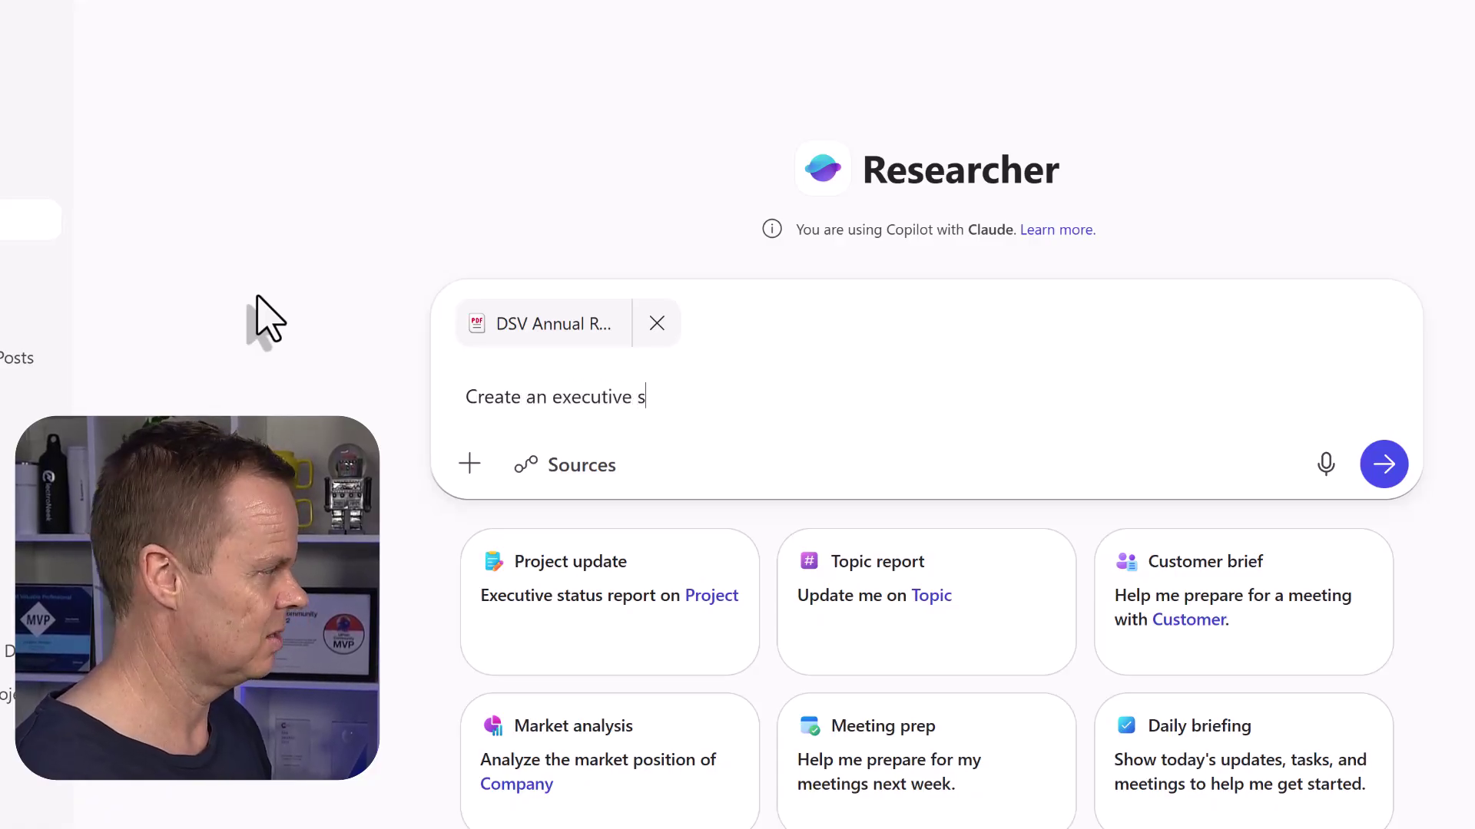
text(ummary with visualizations from the a)
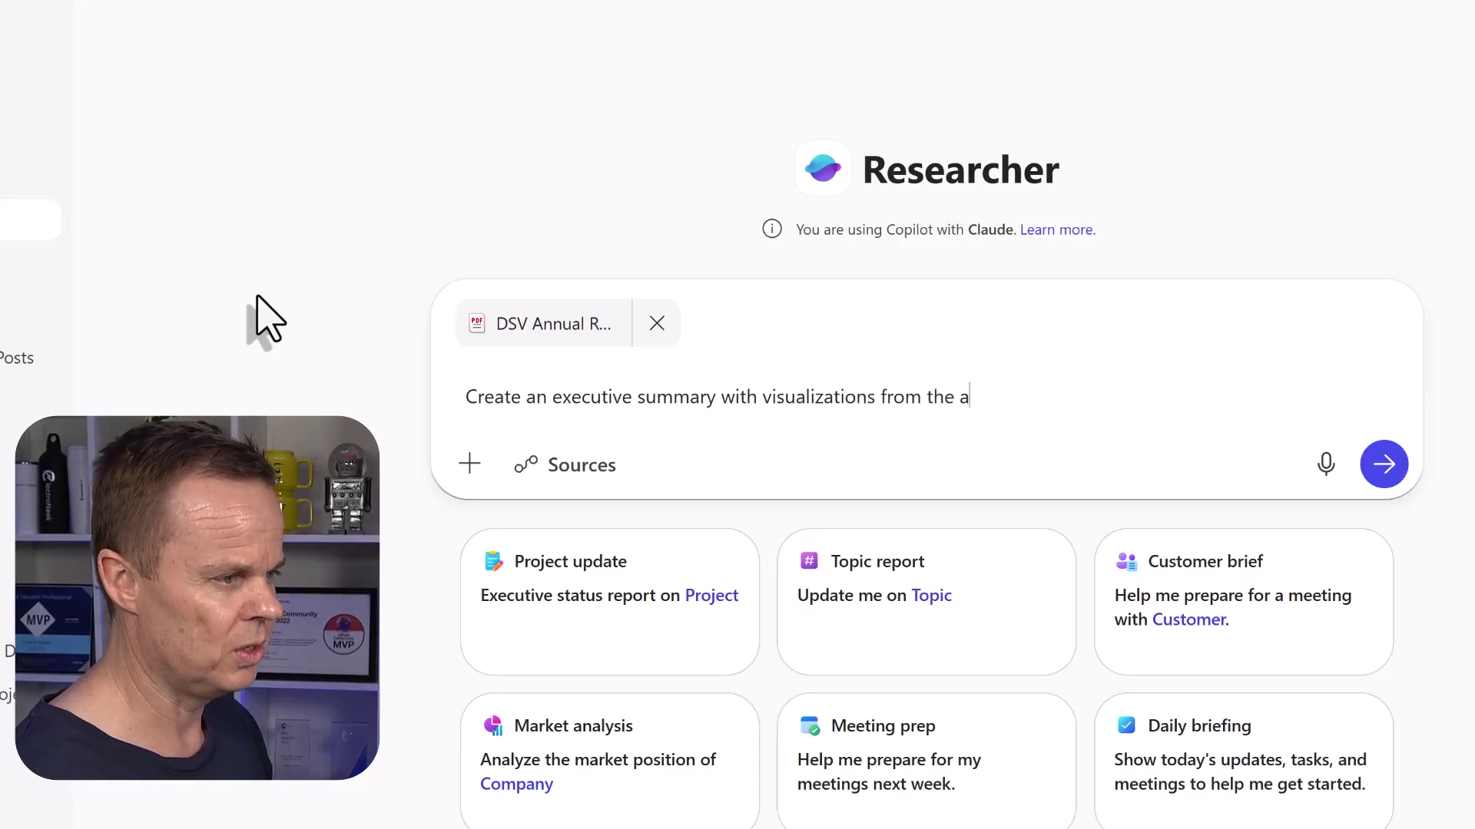
text(hed)
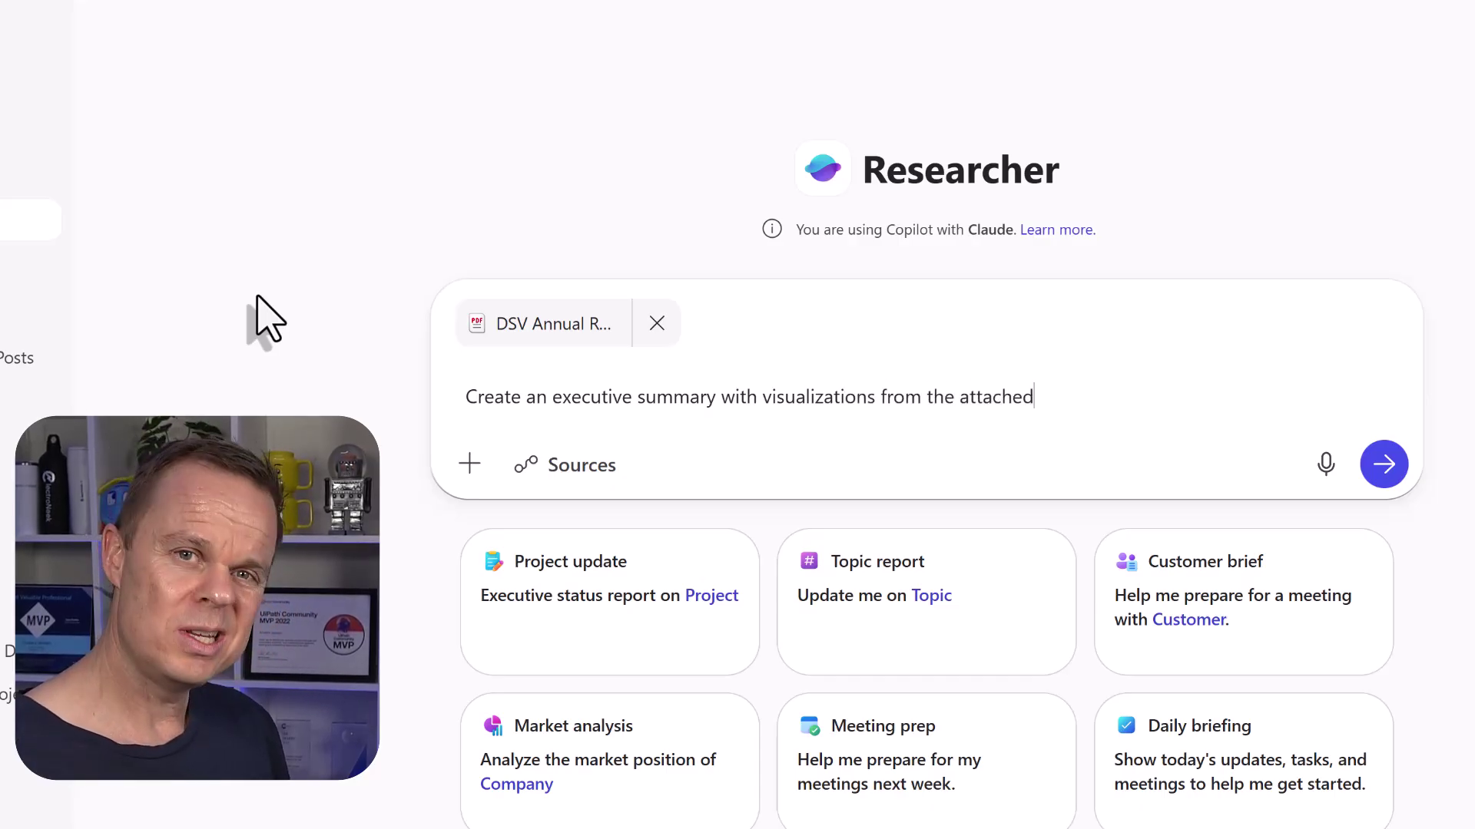
key(Return)
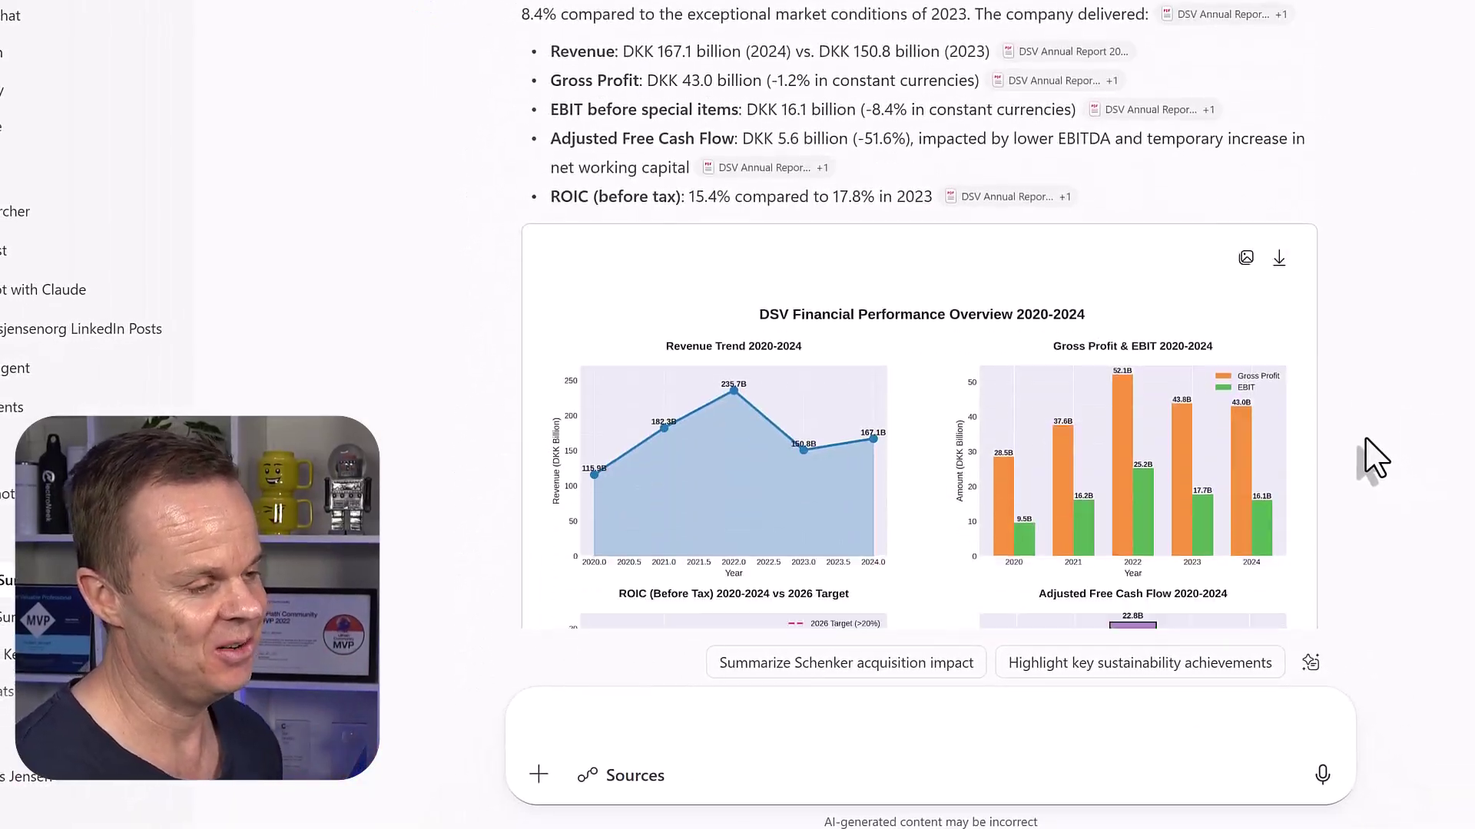
Step: Scroll through the report's financial and sustainability charts and KPI table down to the Conclusion
scroll(1374, 459, down, 1)
scroll(1374, 459, down, 1)
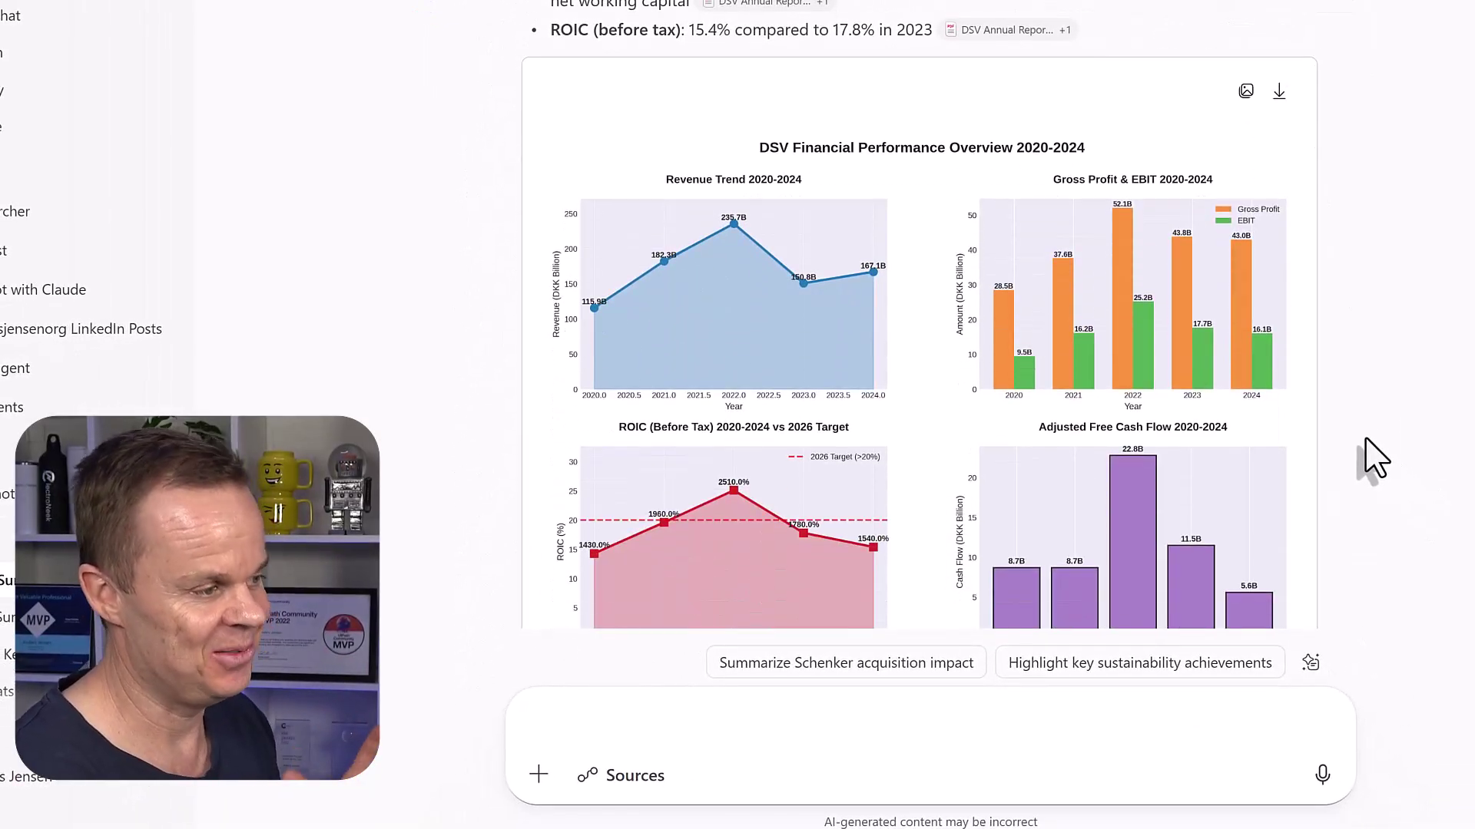
scroll(1375, 460, down, 1)
scroll(1373, 454, down, 2)
scroll(1373, 453, down, 5)
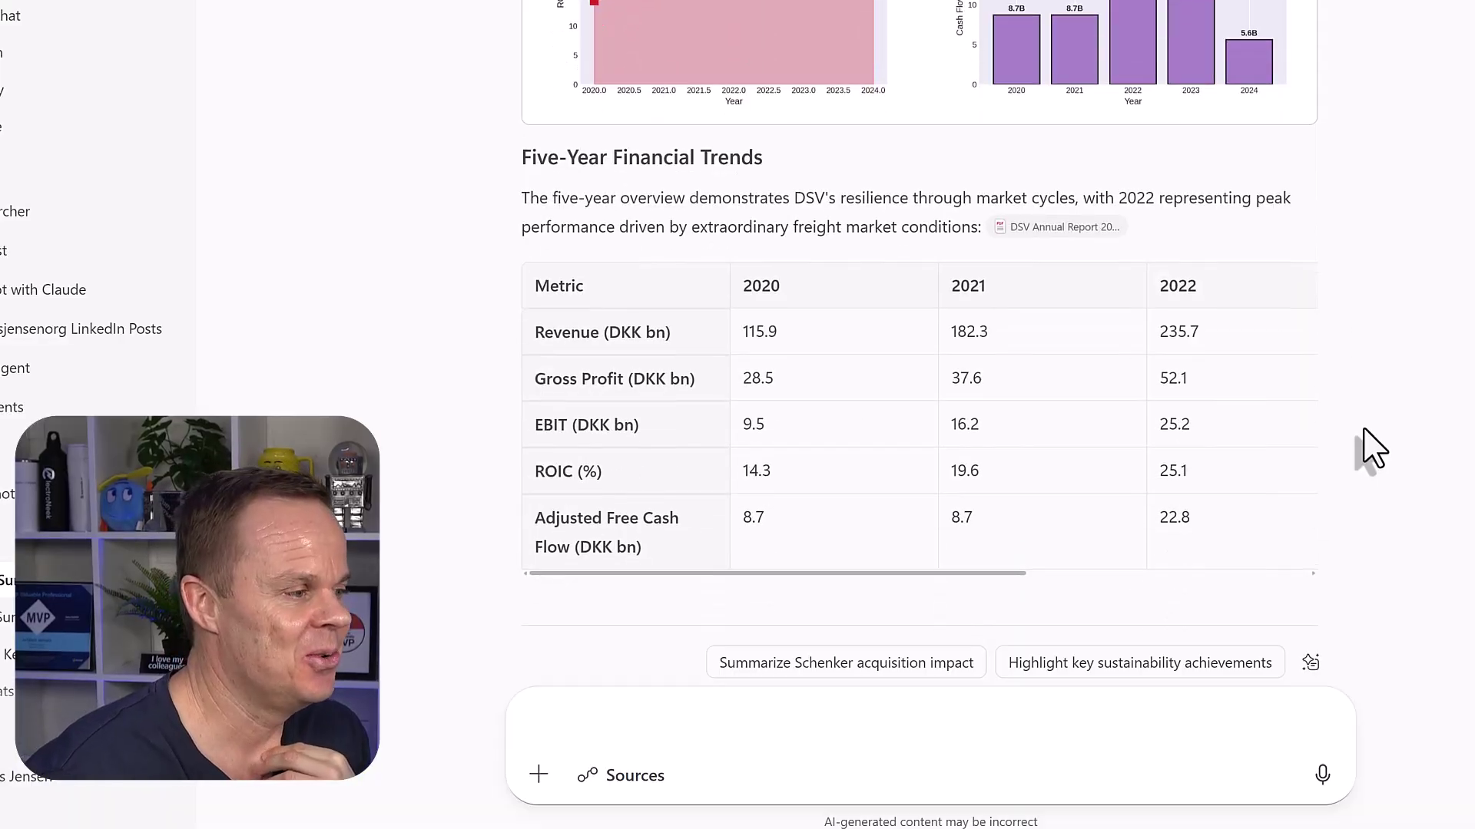
scroll(1371, 447, down, 5)
scroll(1375, 444, down, 4)
scroll(1279, 461, down, 5)
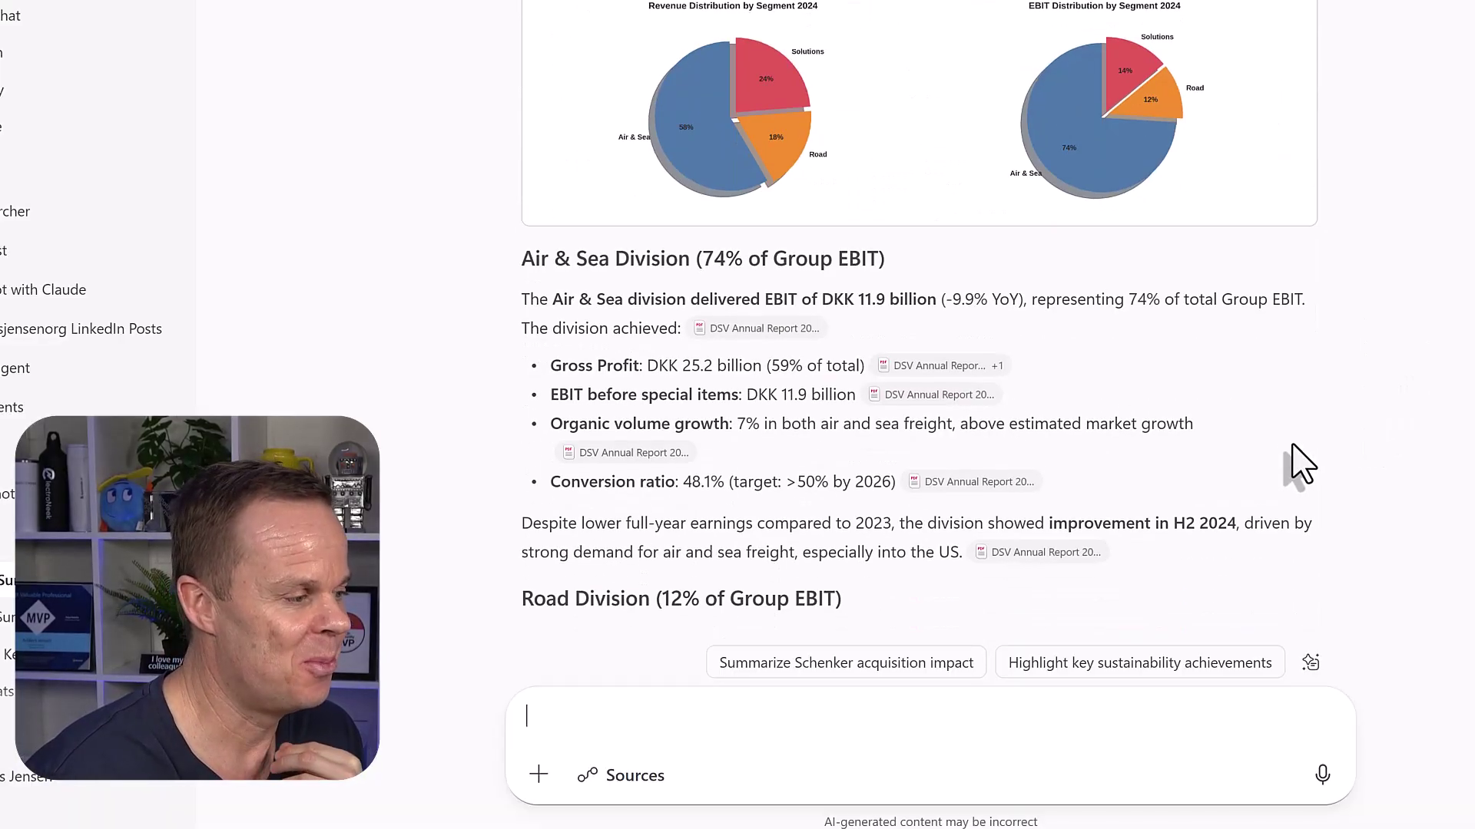
scroll(1290, 461, down, 3)
scroll(1290, 461, down, 2)
scroll(1293, 446, down, 5)
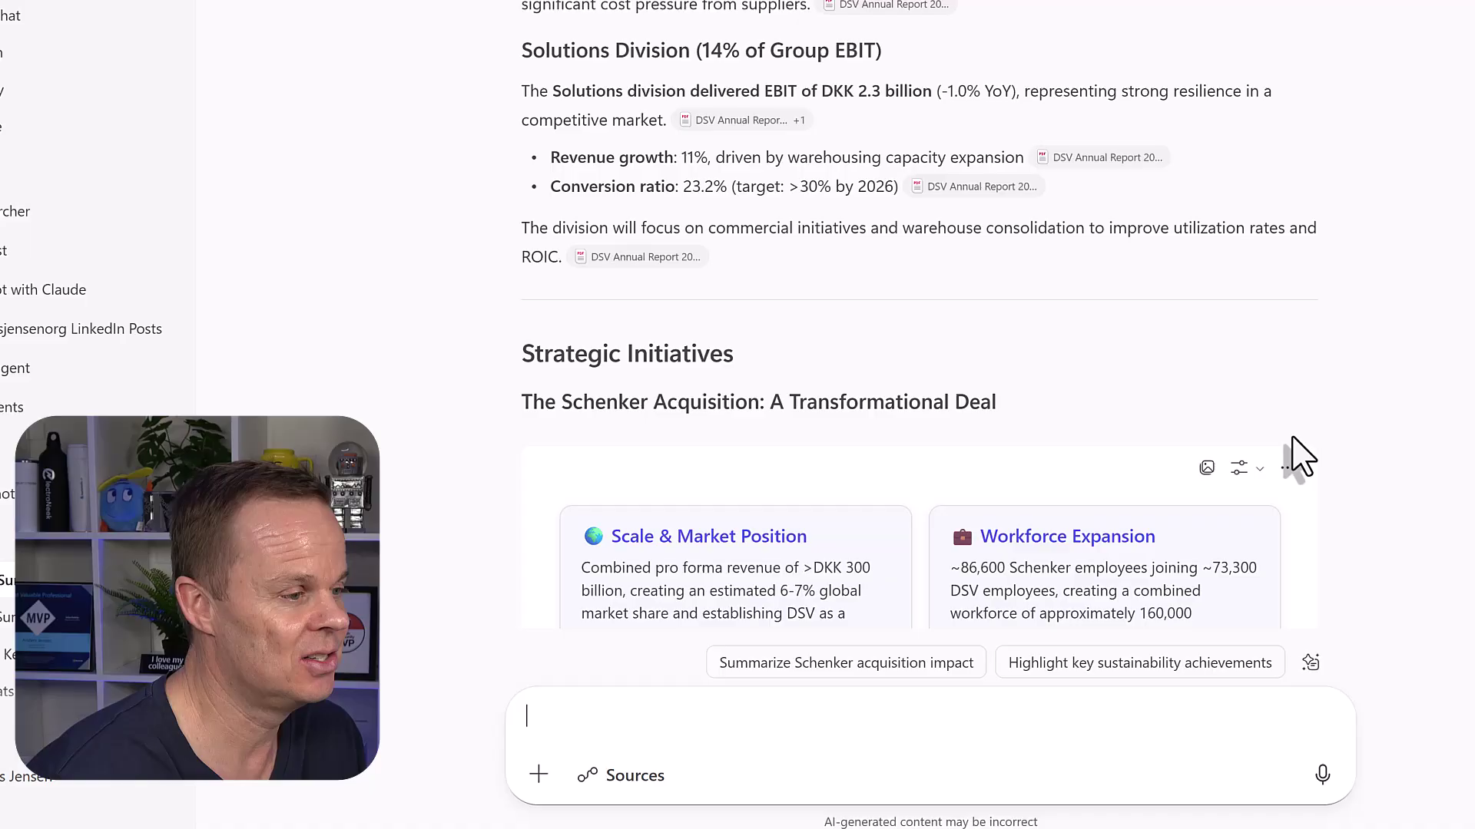
scroll(1383, 307, down, 5)
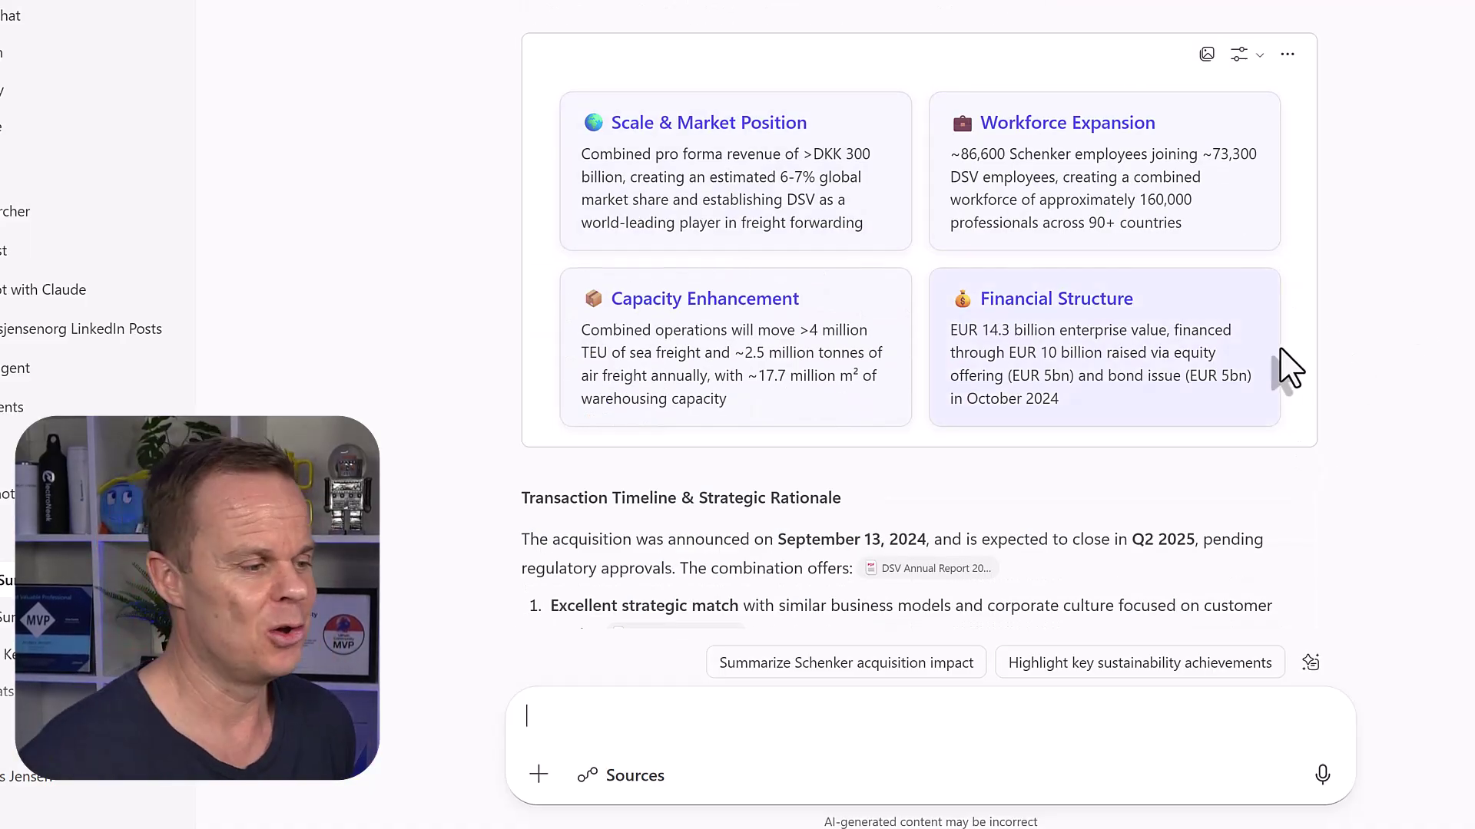
scroll(1248, 323, down, 5)
scroll(1250, 328, down, 5)
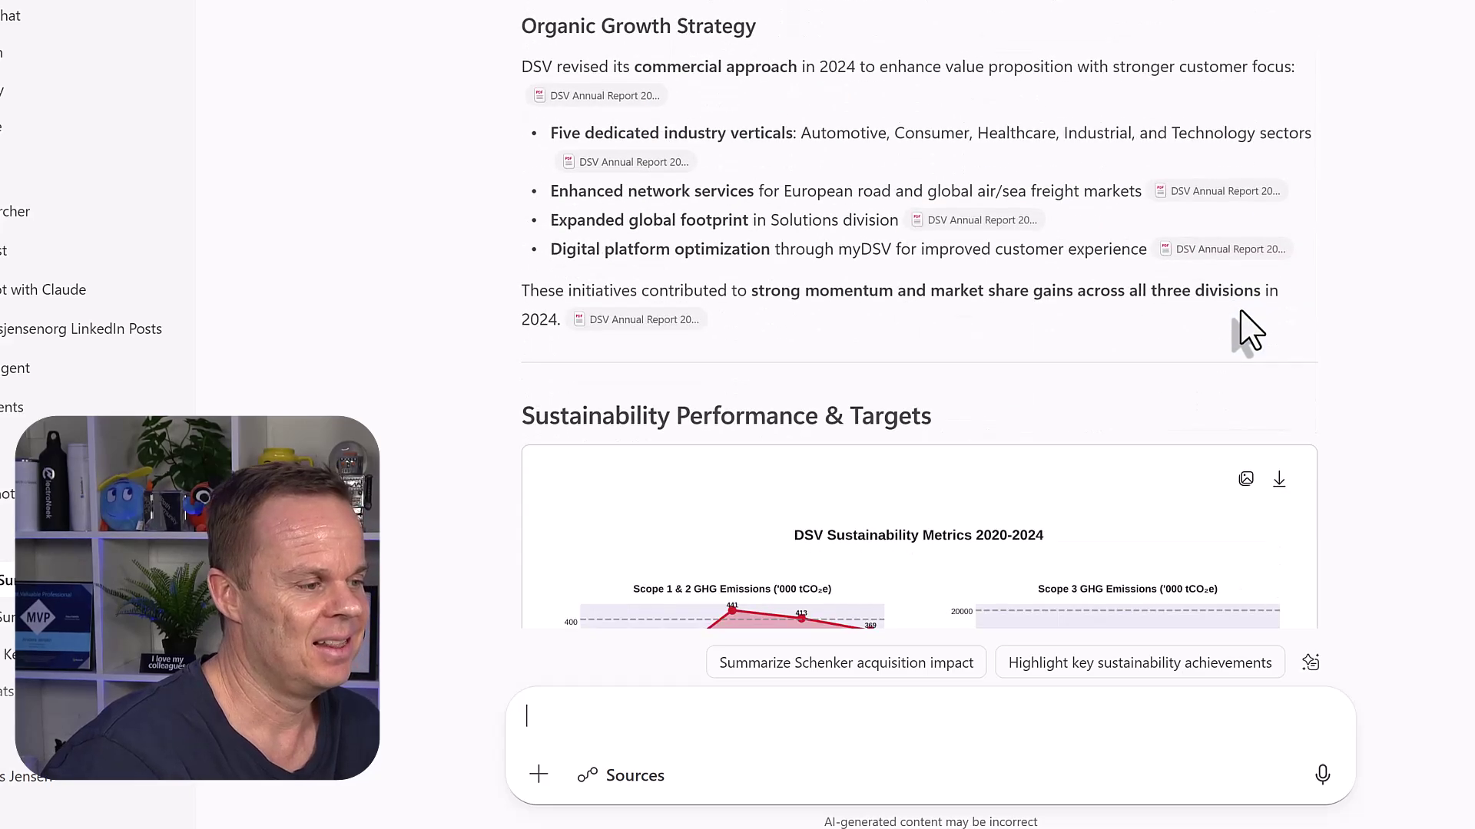
scroll(1244, 329, down, 3)
scroll(1260, 477, down, 3)
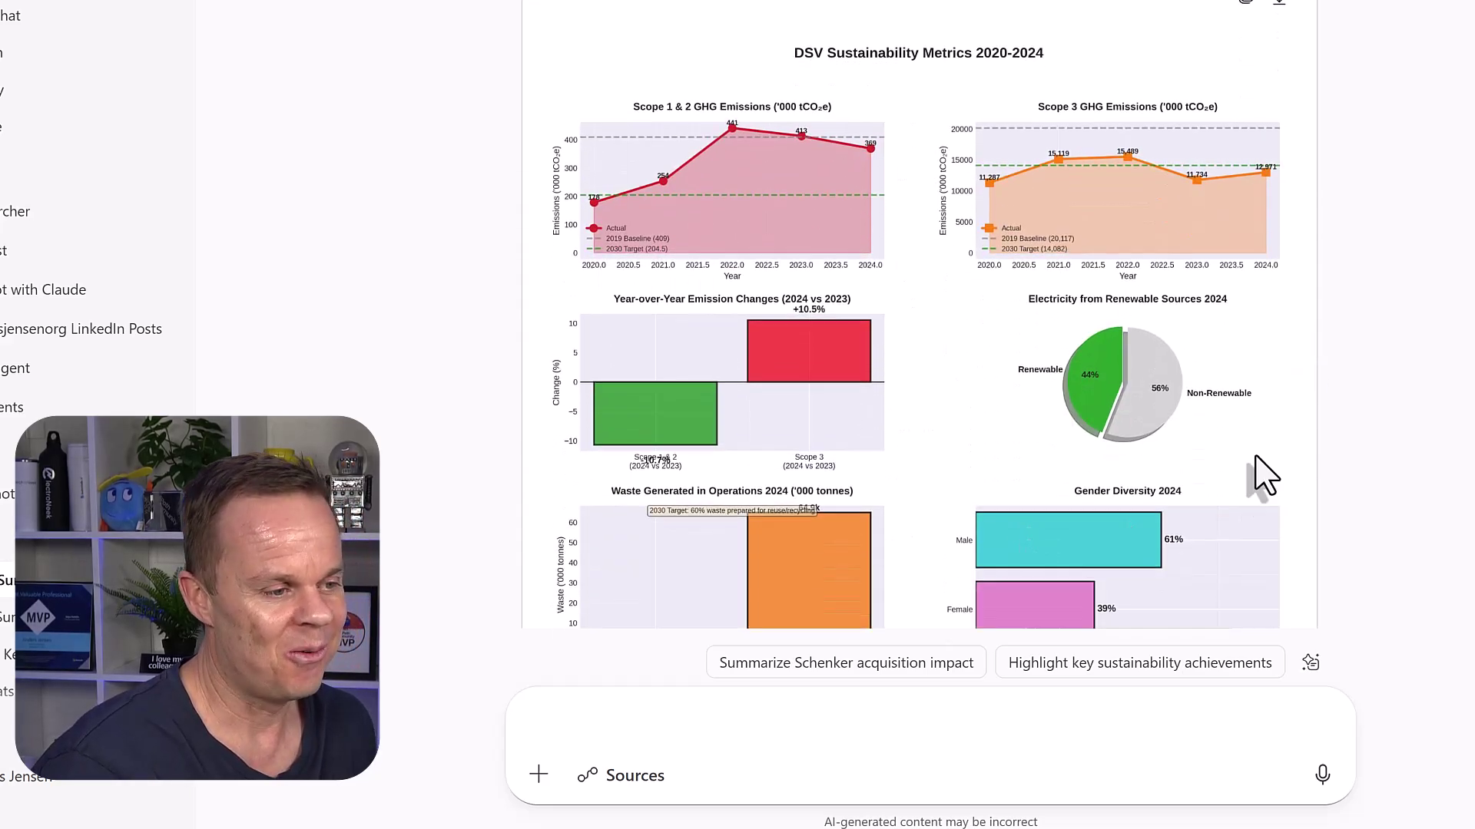
scroll(1308, 481, down, 4)
scroll(1308, 481, down, 1)
scroll(1309, 480, down, 4)
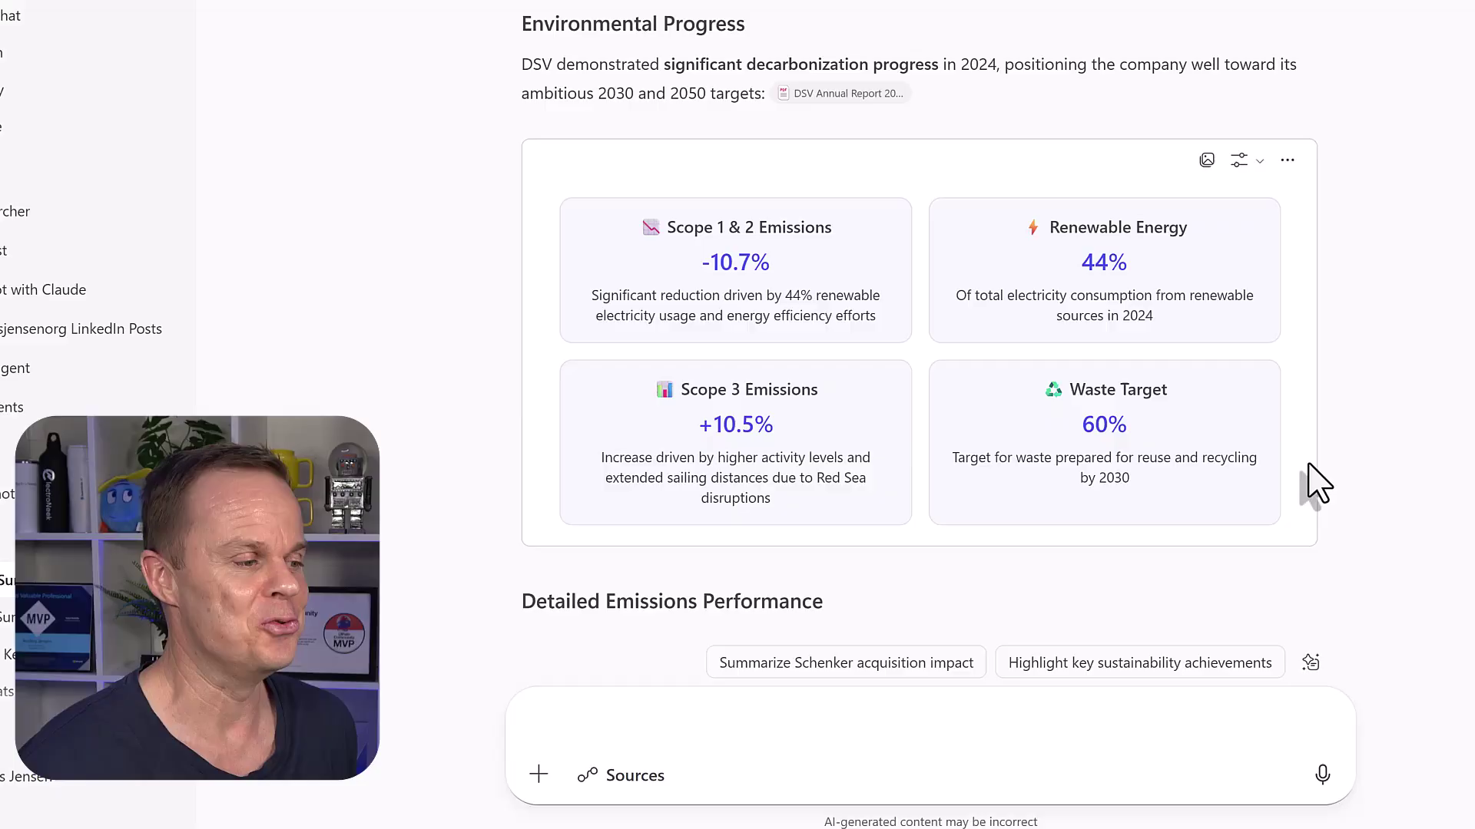
scroll(1310, 480, down, 5)
scroll(1310, 480, down, 5)
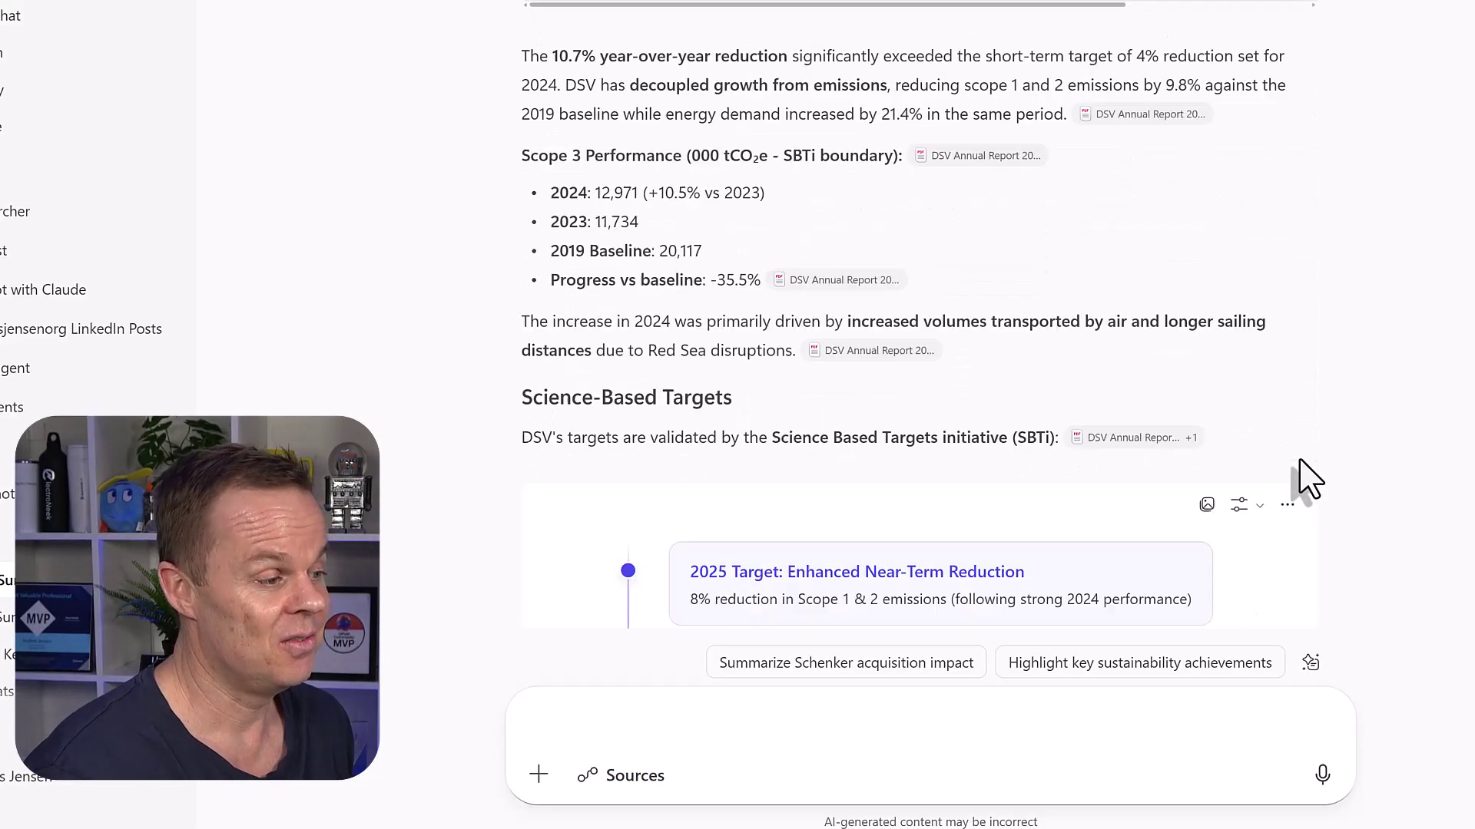
scroll(1309, 480, down, 5)
scroll(1310, 480, up, 1)
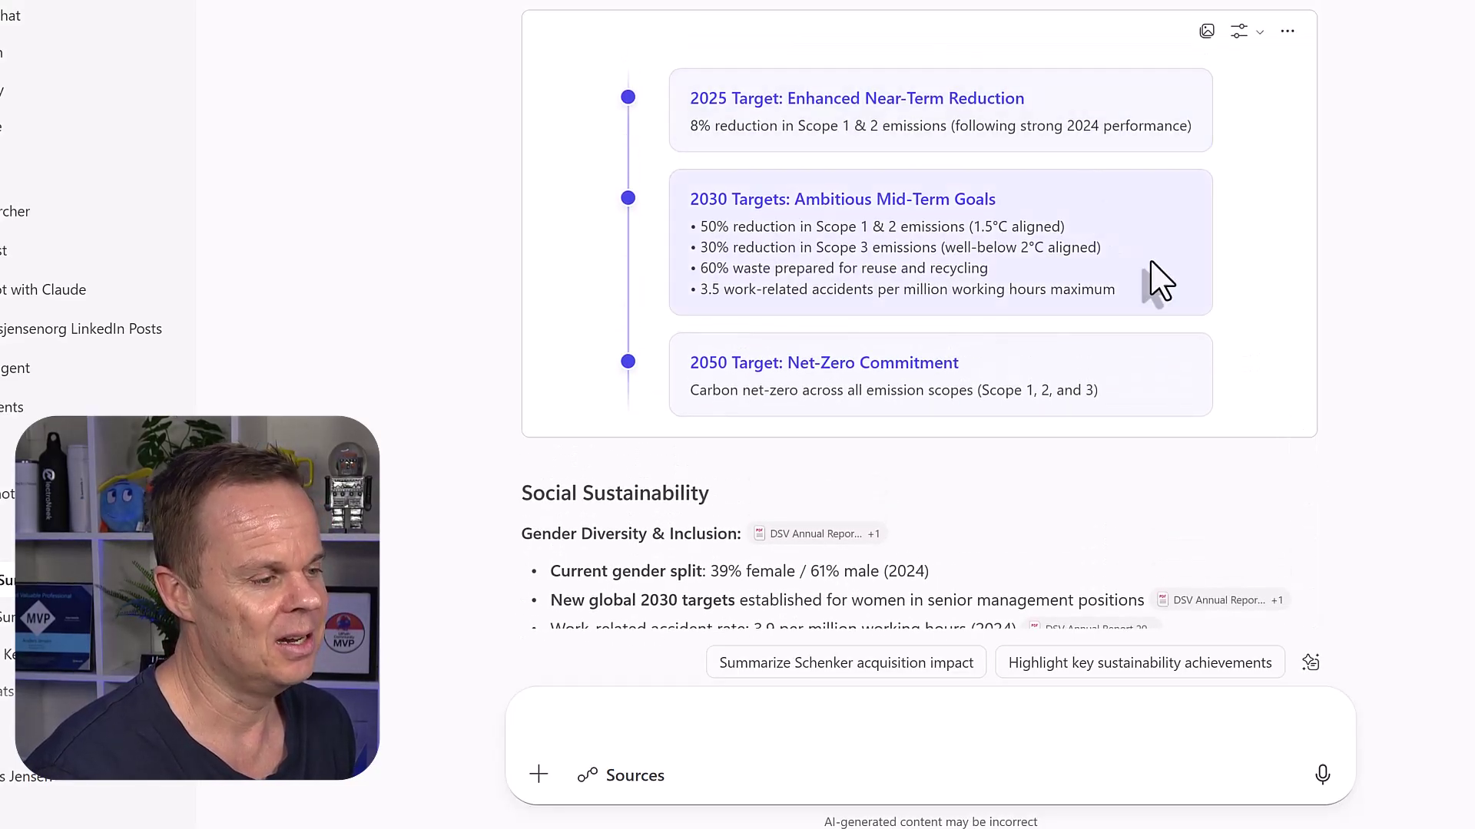
scroll(1214, 371, down, 5)
scroll(1213, 373, down, 7)
scroll(1214, 372, down, 5)
scroll(1212, 372, down, 5)
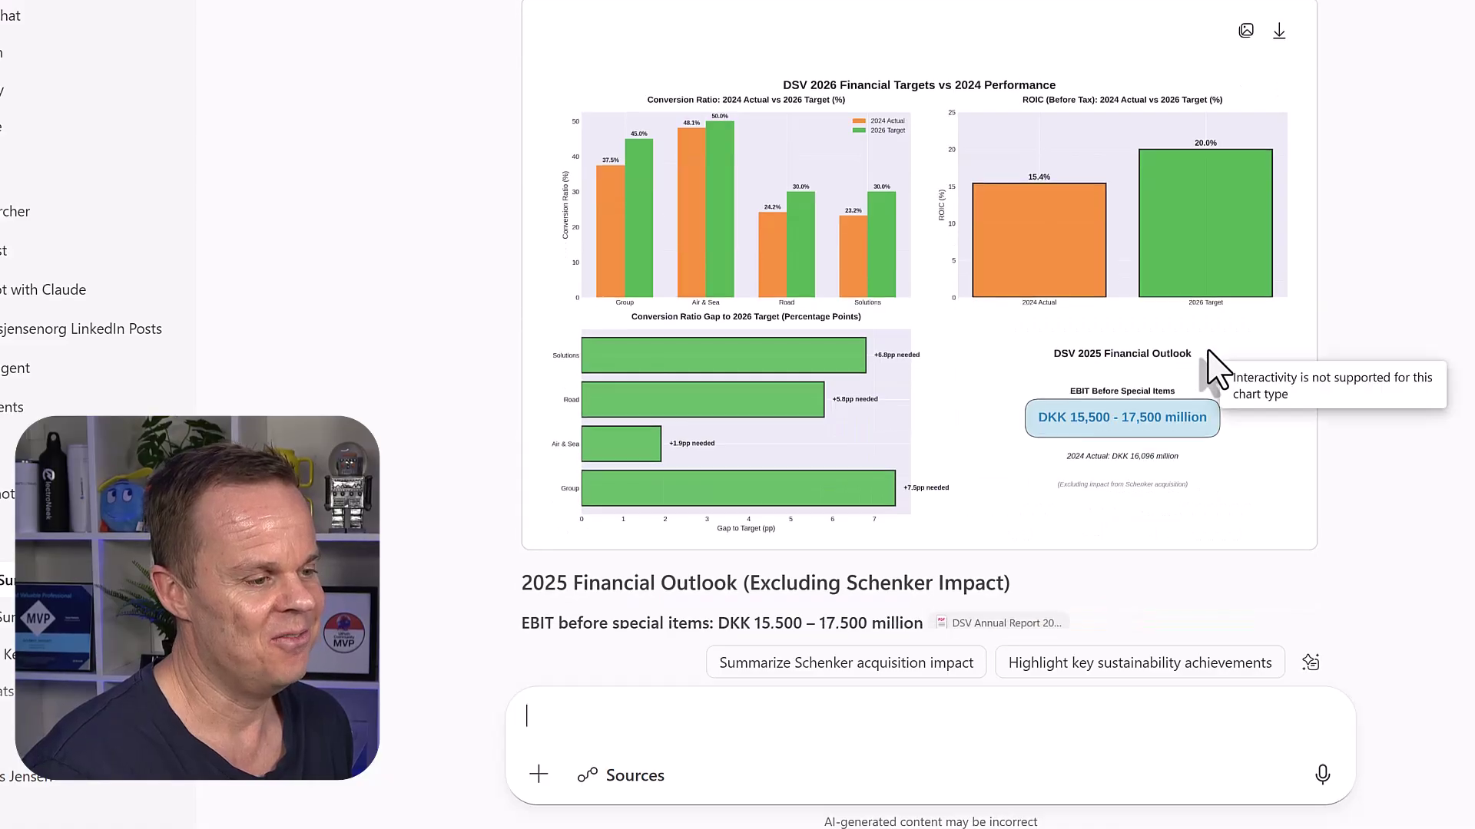
scroll(1212, 372, down, 5)
scroll(1214, 372, down, 5)
scroll(1212, 372, down, 5)
scroll(1212, 372, down, 5)
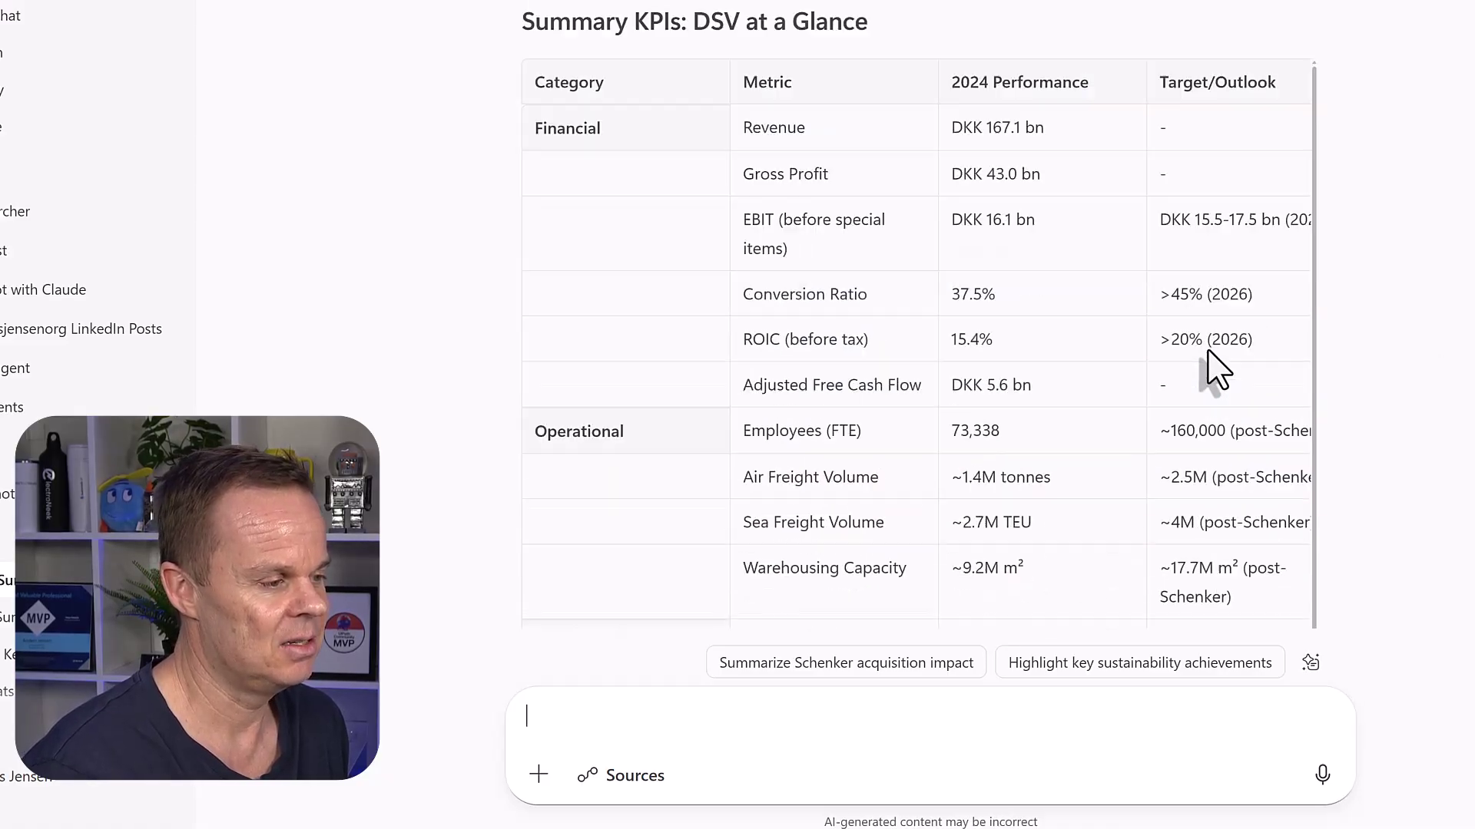
scroll(1211, 372, down, 5)
scroll(1212, 372, down, 3)
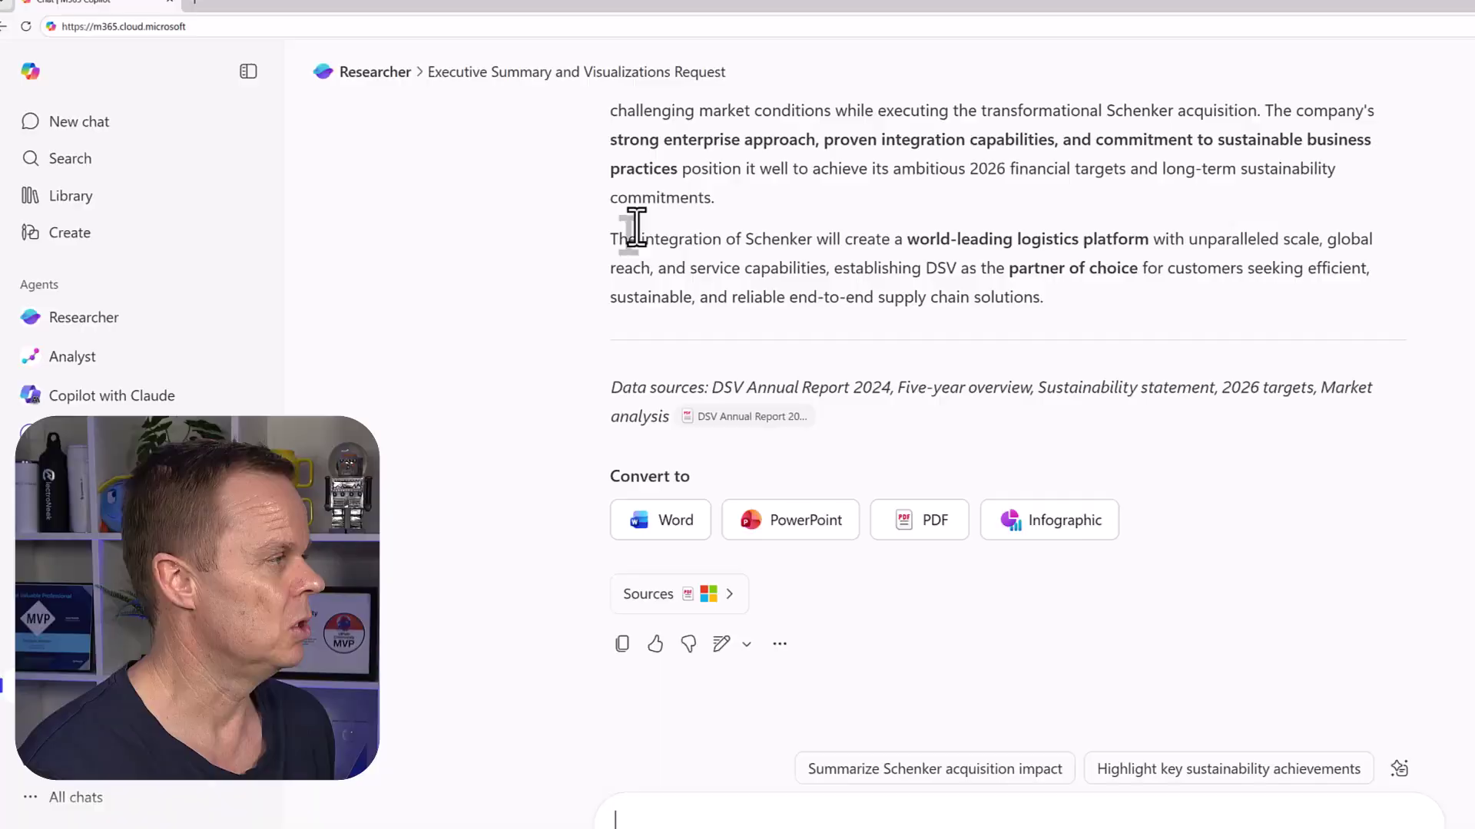
Step: Start a new chat and show response modes, including GPT-5.2 Quick response and Think deeper
click(106, 152)
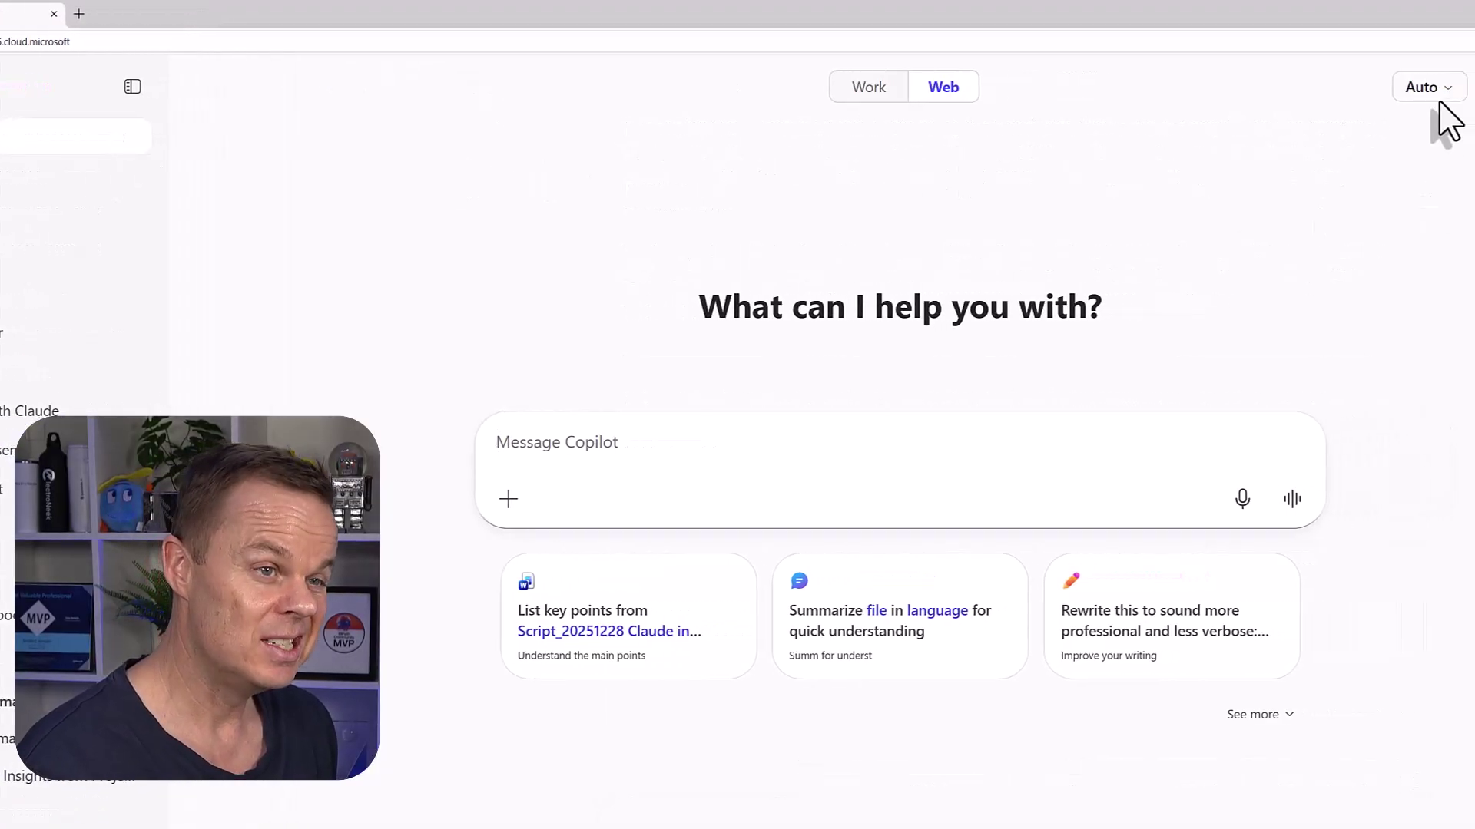
click(1430, 91)
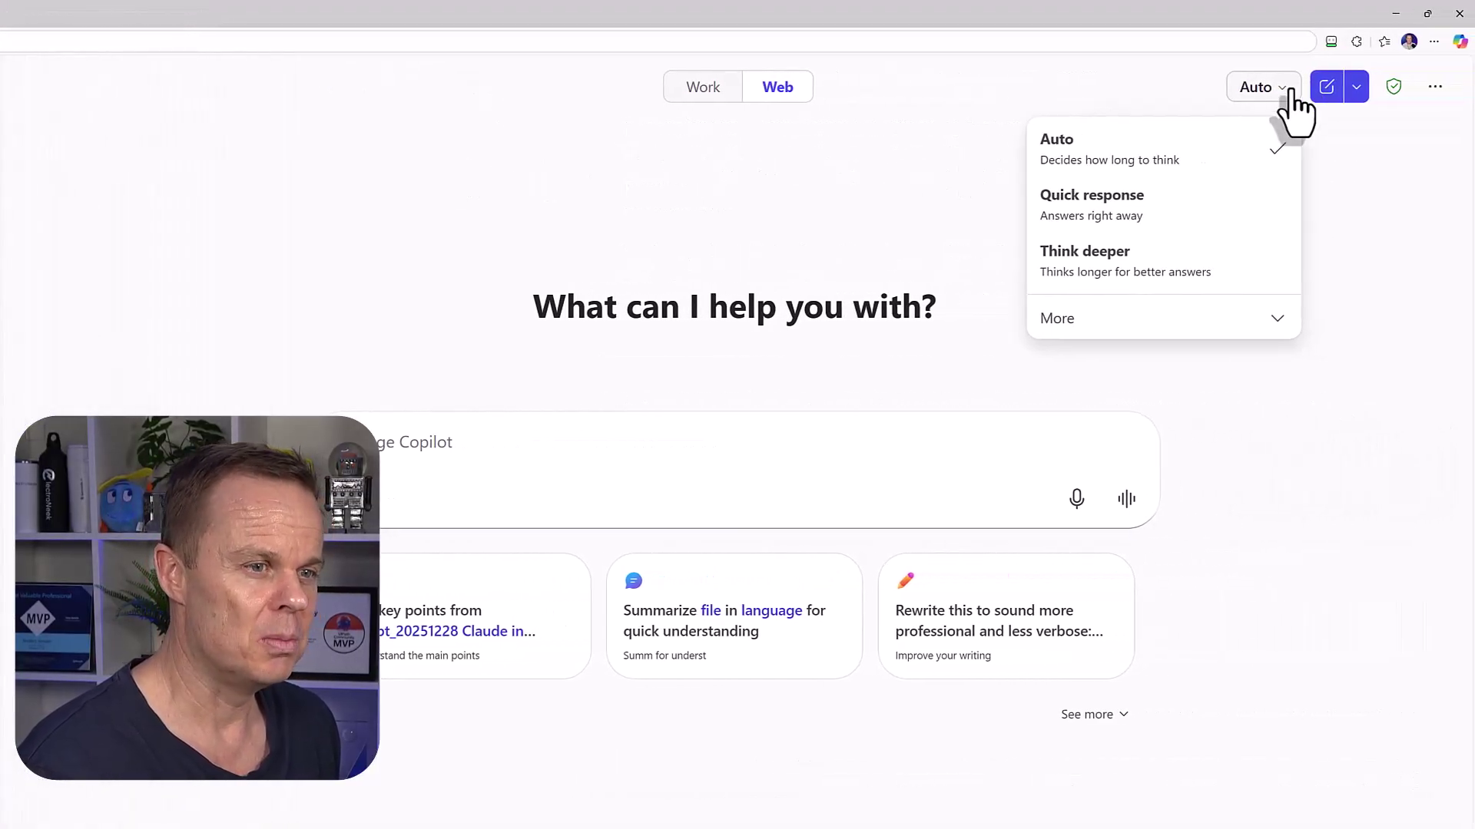
click(1271, 322)
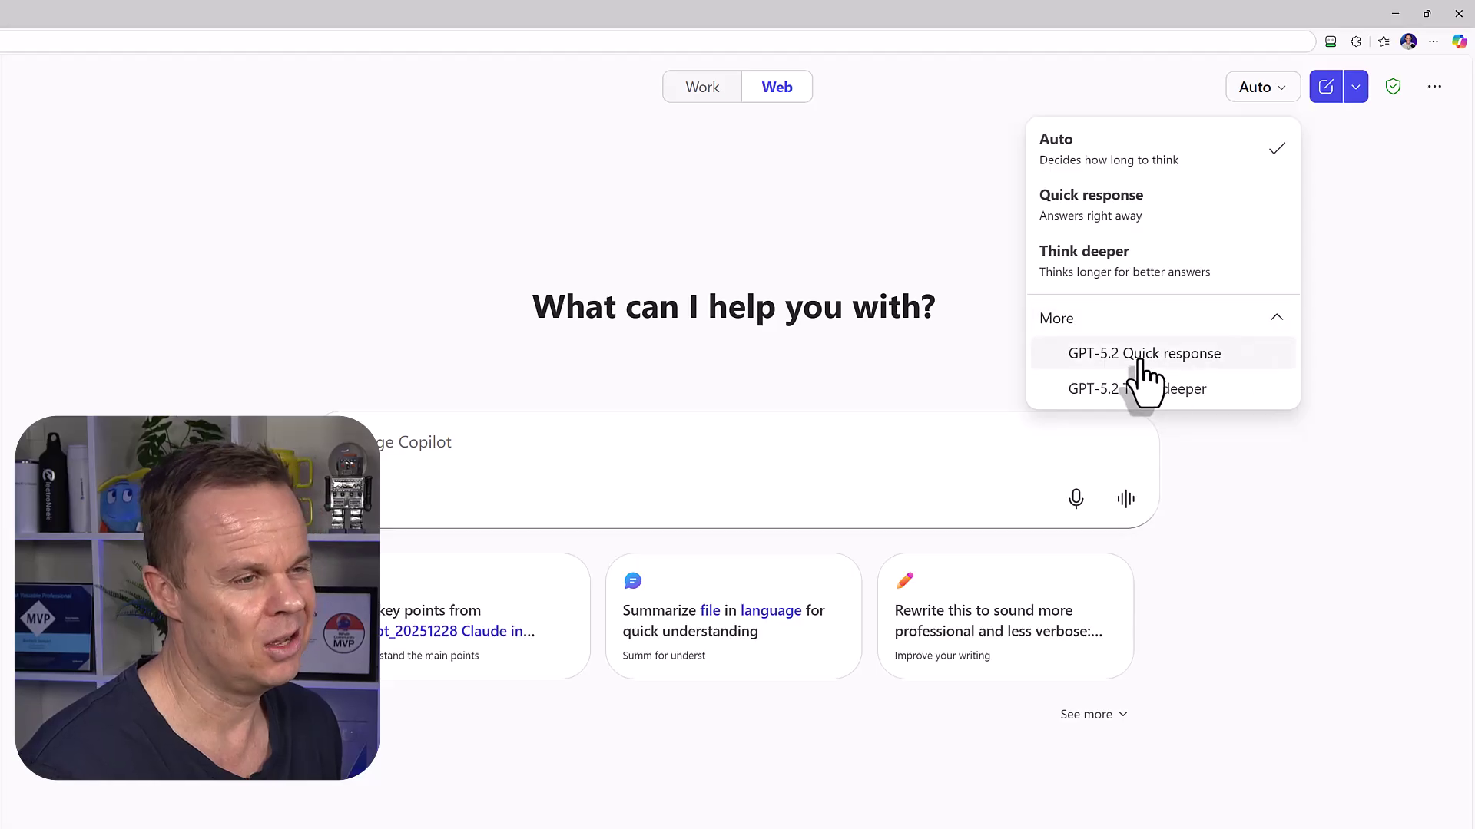